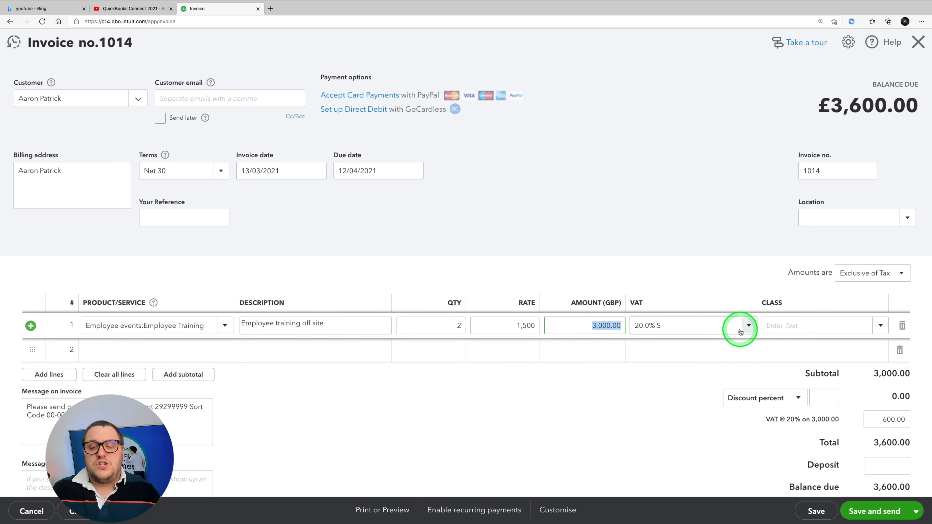
# Step: Examine the VAT rate options for the Employee Training line, the invoice's VAT total, and its message and attachment sections
pyautogui.click(751, 326)
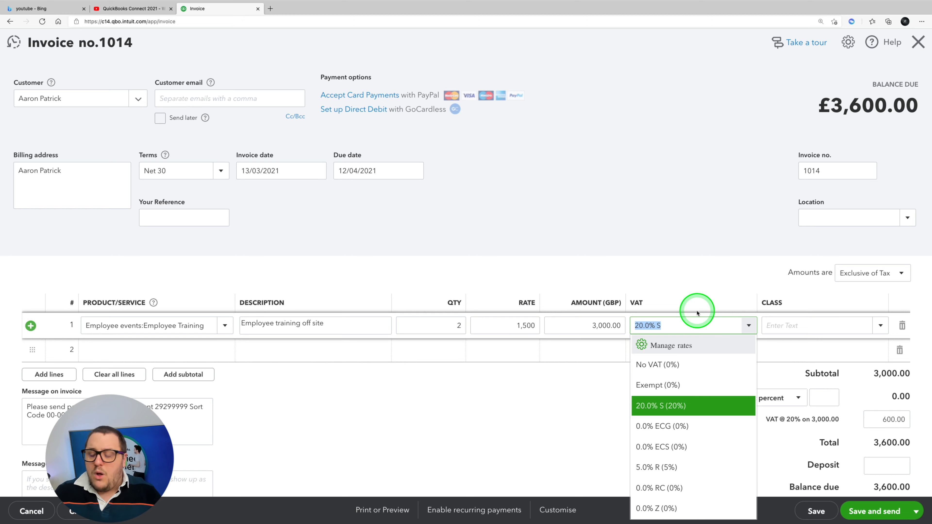
pyautogui.click(722, 241)
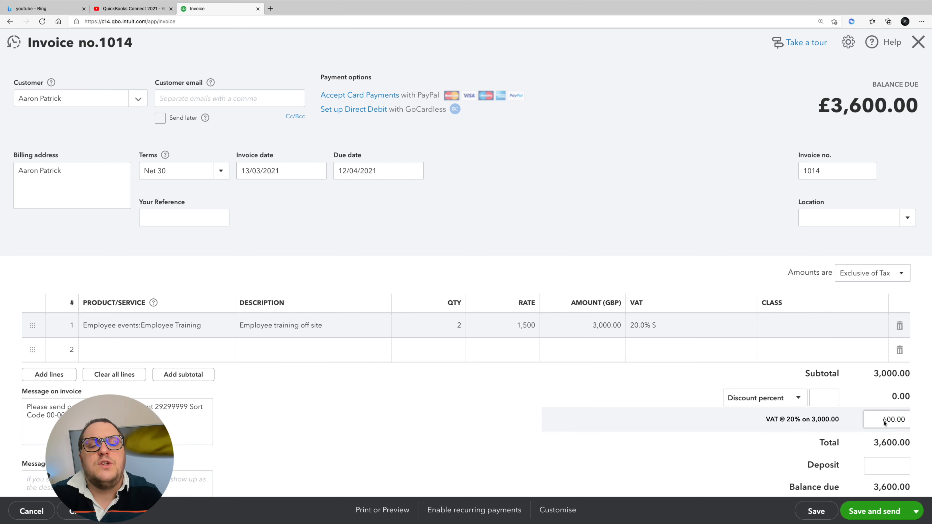
pyautogui.click(869, 422)
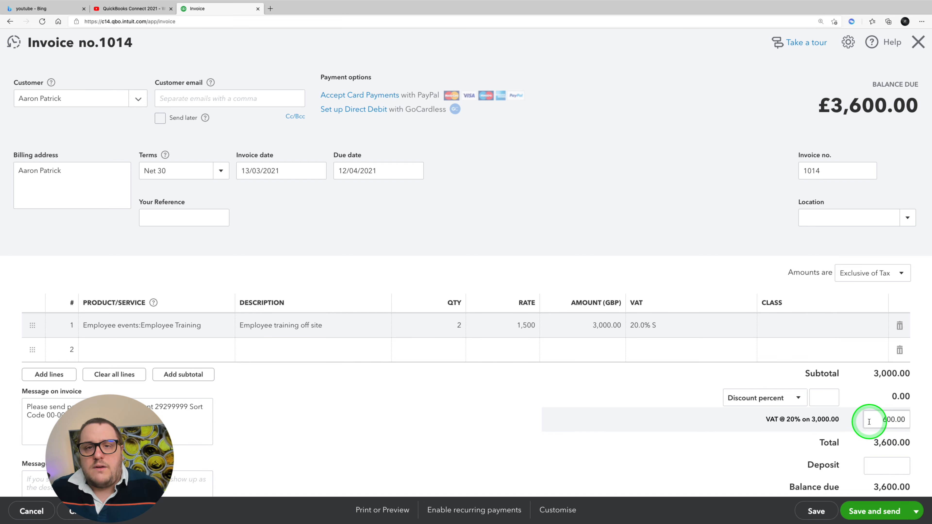
pyautogui.scroll(-3, 493, 411)
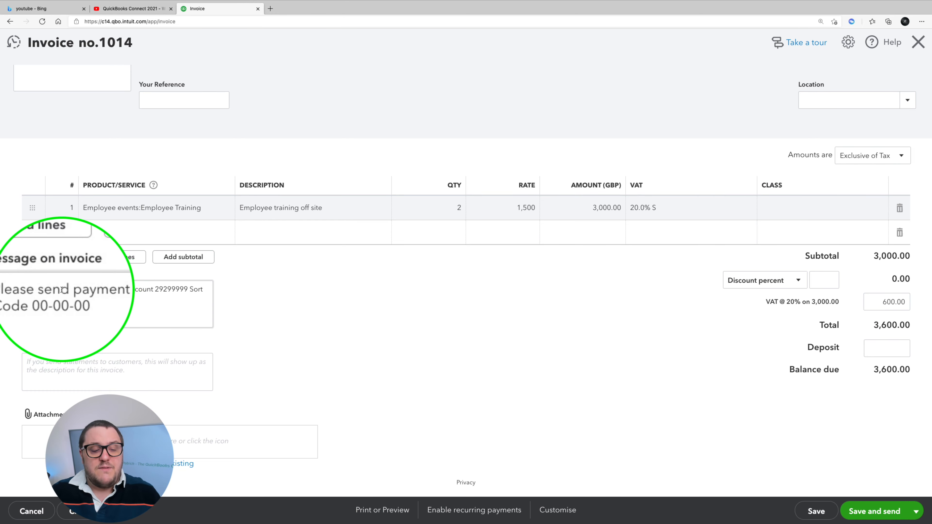
pyautogui.click(71, 365)
pyautogui.click(218, 424)
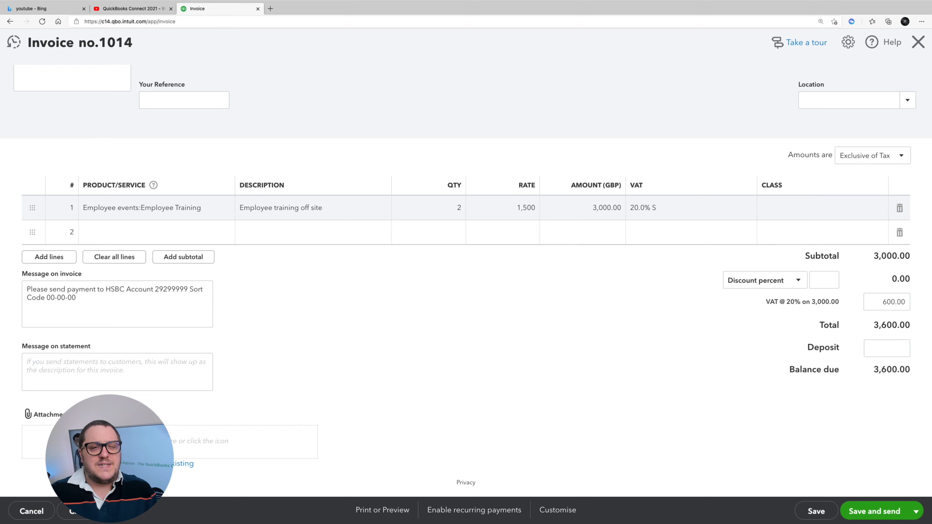
pyautogui.click(677, 416)
pyautogui.scroll(3, 678, 415)
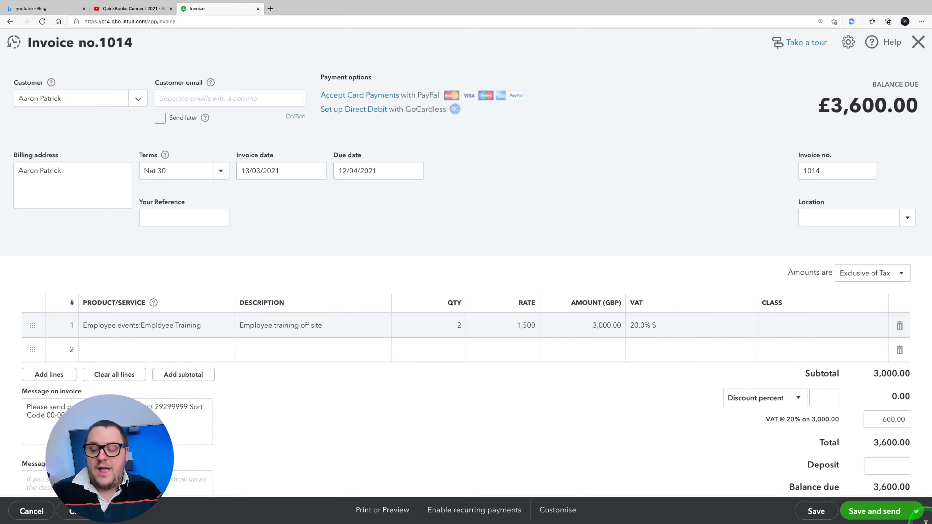
# Step: Save the Employee Training invoice and close it
pyautogui.click(913, 518)
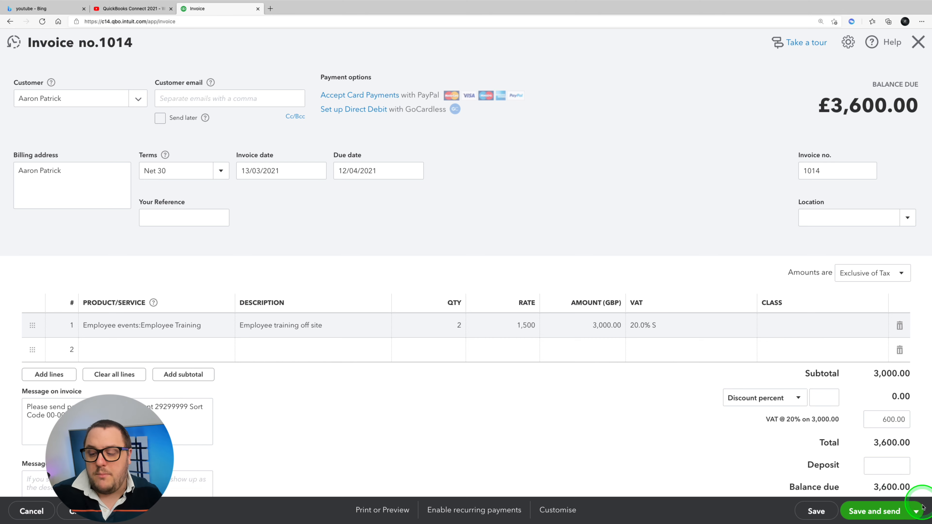
pyautogui.click(916, 512)
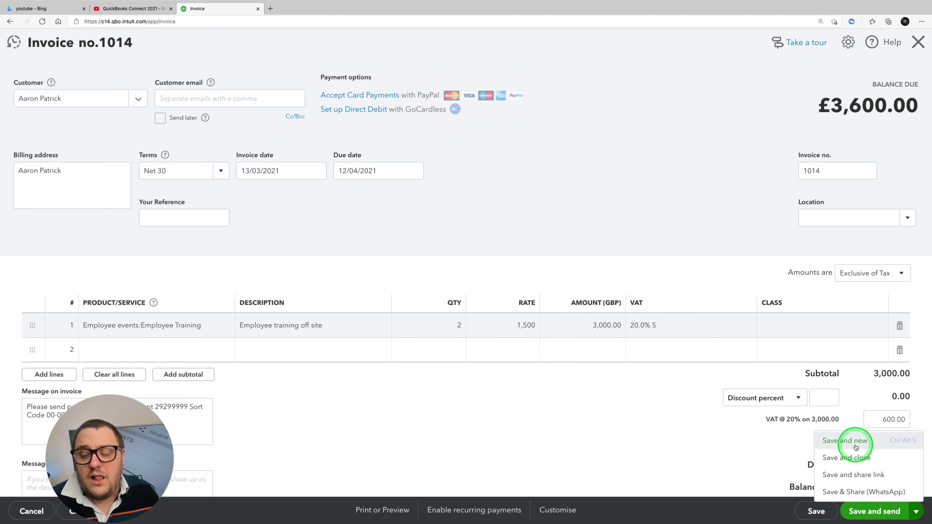
pyautogui.click(857, 458)
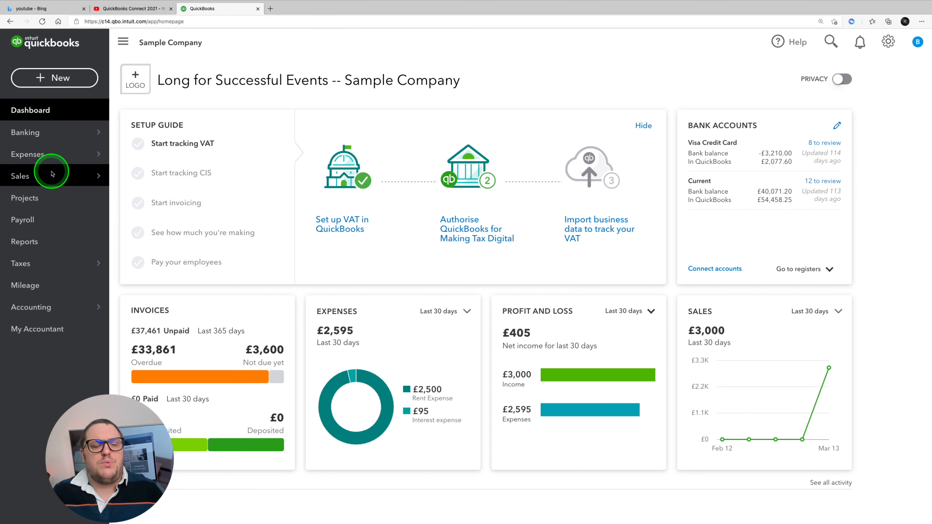
# Step: Open the Products and Services list and look through the existing items
pyautogui.moveTo(46, 173)
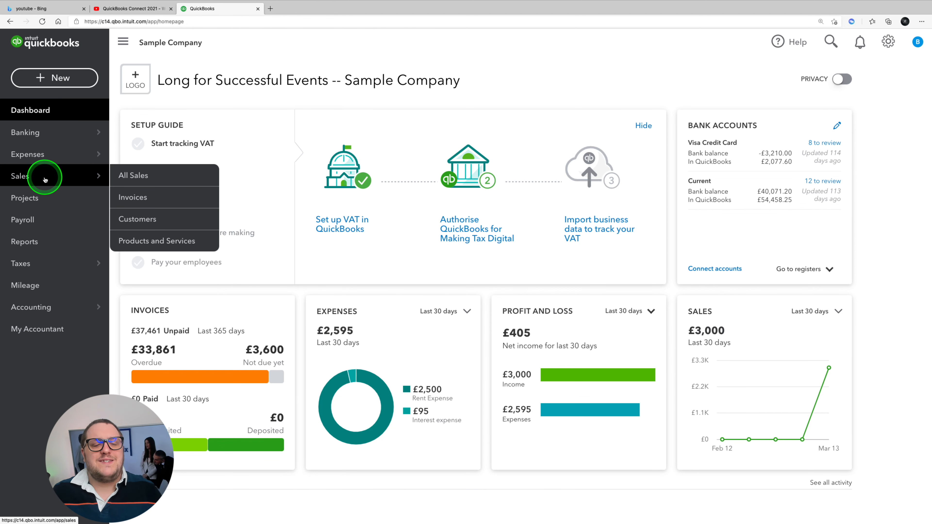
pyautogui.click(169, 243)
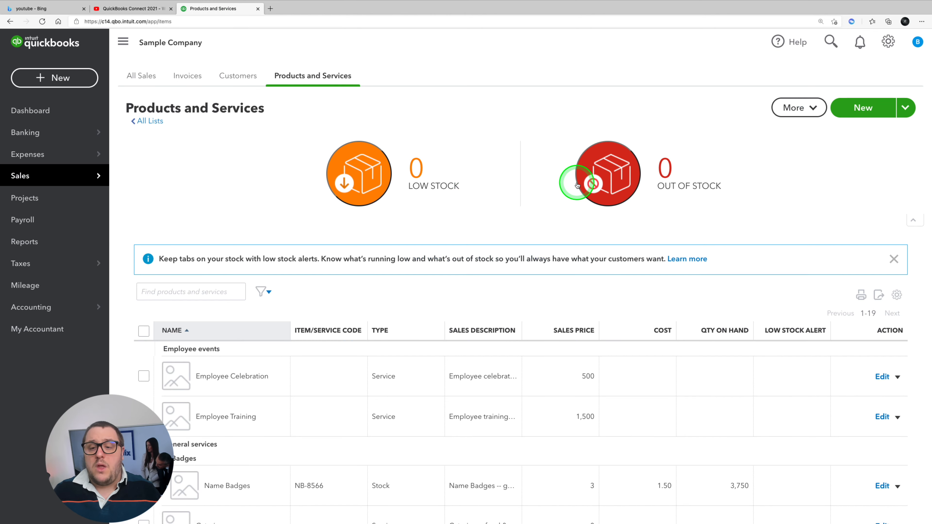
pyautogui.scroll(-6, 605, 224)
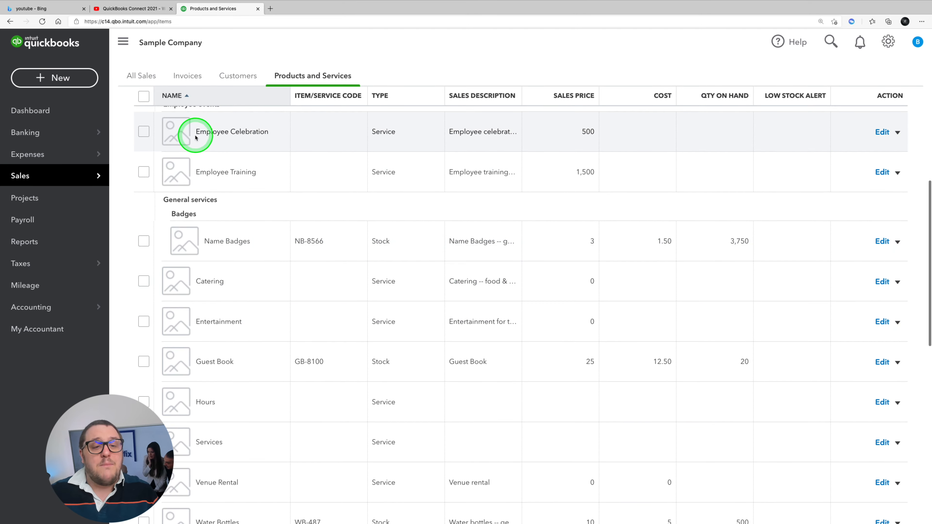
pyautogui.scroll(6, 695, 250)
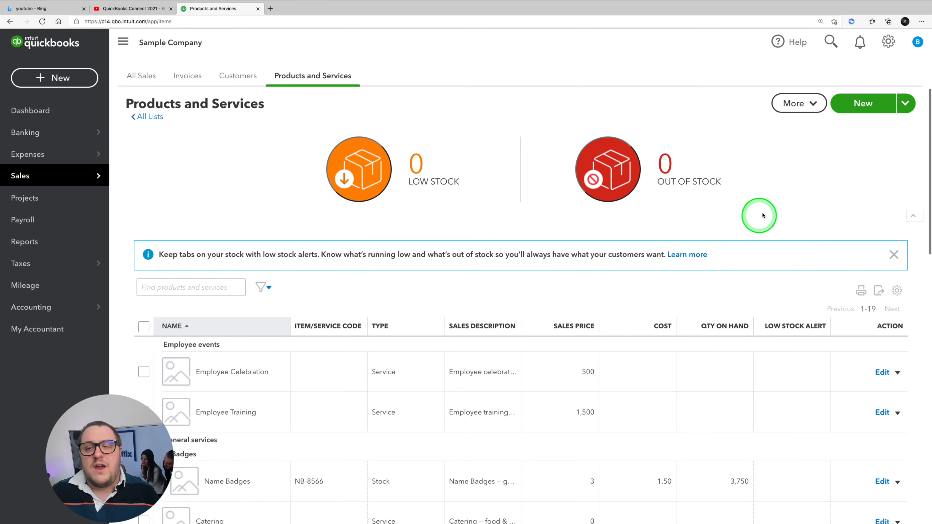
# Step: Create a new item of type Service named Bronze Party with a sales price of 50
pyautogui.click(862, 106)
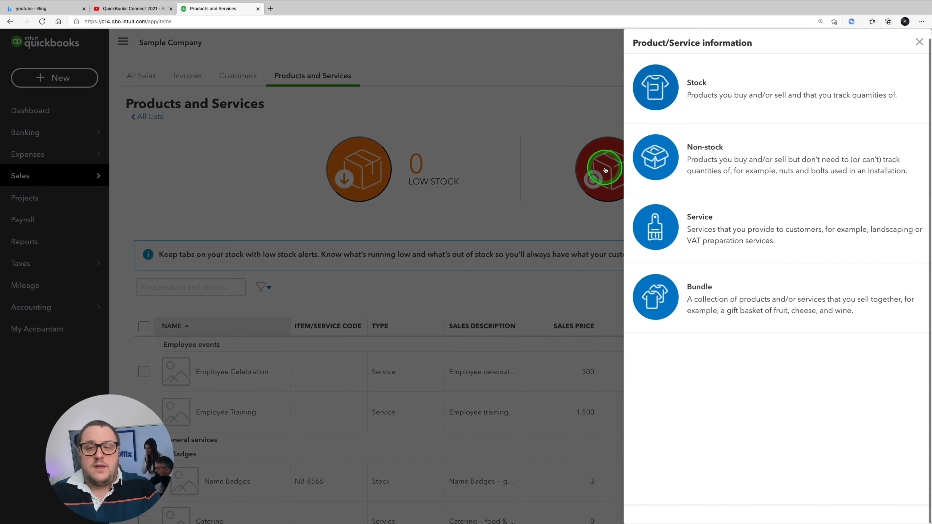
pyautogui.click(743, 239)
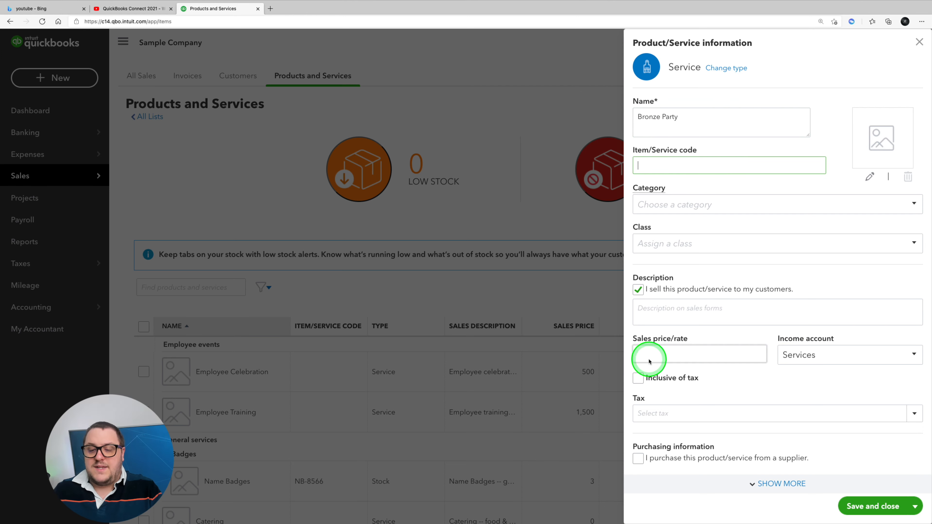
pyautogui.click(650, 360)
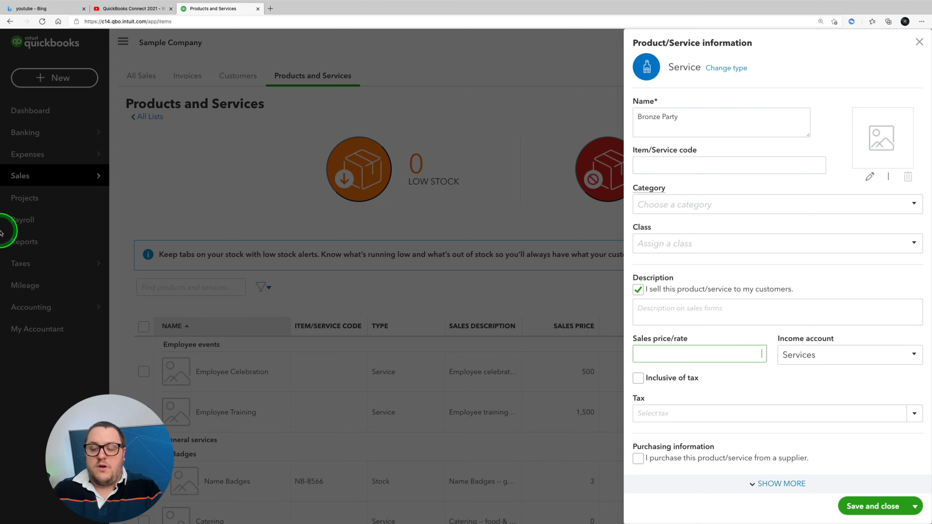
pyautogui.write('50')
pyautogui.press('Tab')
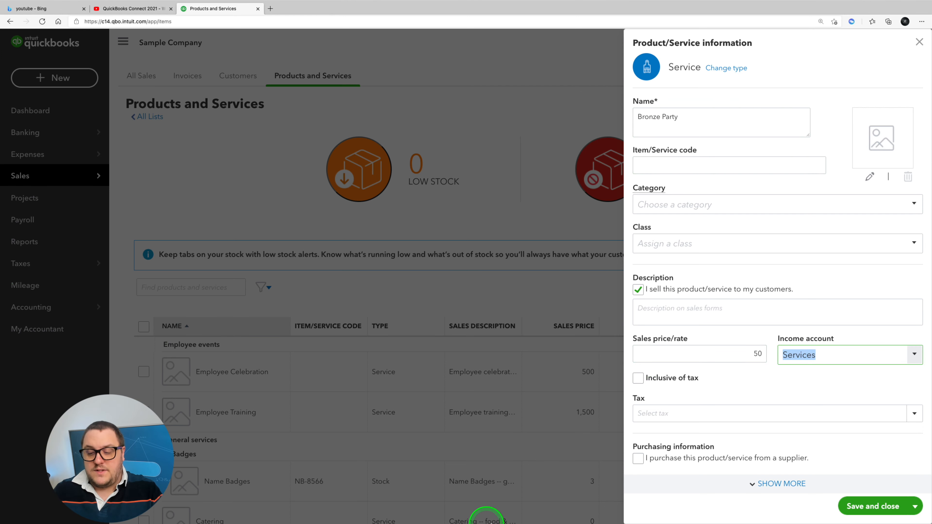
# Step: Assign the 20.0% S tax rate to the Bronze Party service, then save and close it
pyautogui.click(636, 415)
pyautogui.click(913, 413)
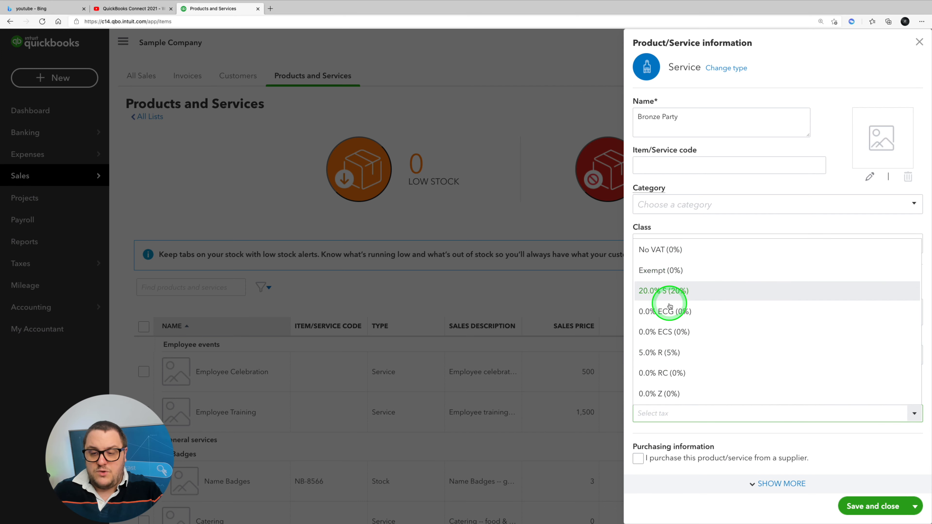
pyautogui.click(666, 290)
pyautogui.click(871, 508)
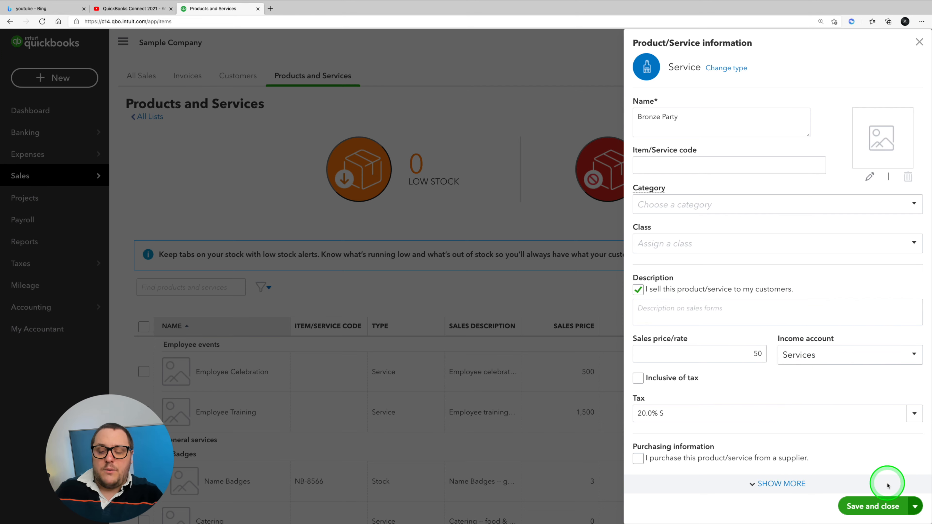
pyautogui.click(880, 506)
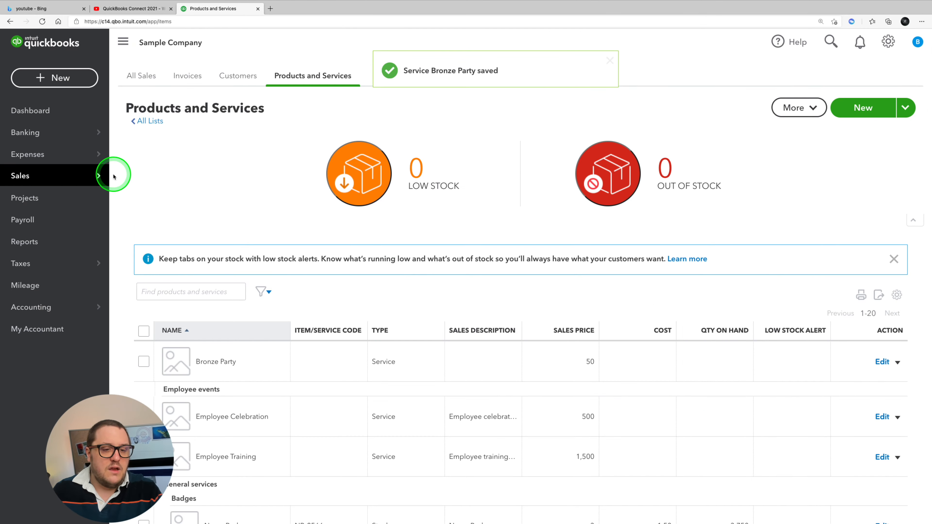
# Step: Search the products and services list for "party" and look through the matching items
pyautogui.scroll(-10, 406, 437)
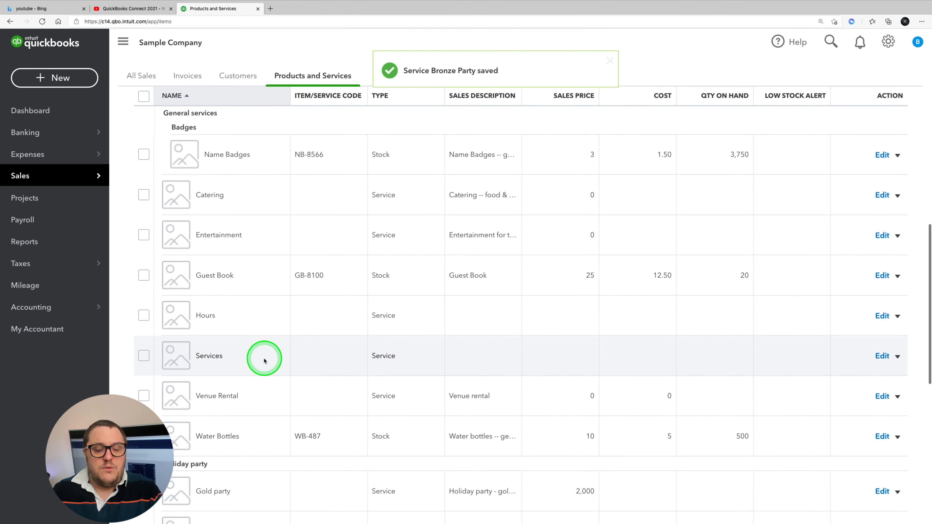
pyautogui.scroll(10, 265, 360)
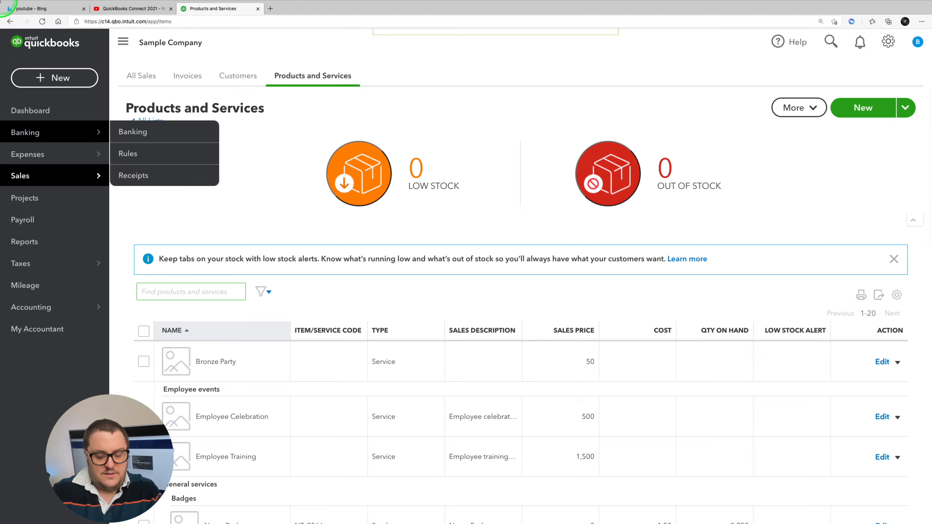
pyautogui.write('party')
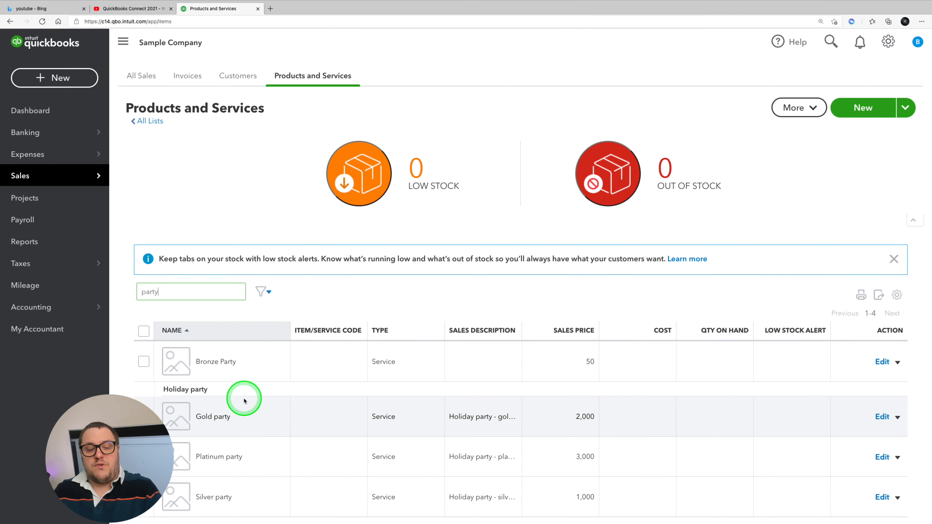
pyautogui.scroll(-1, 235, 441)
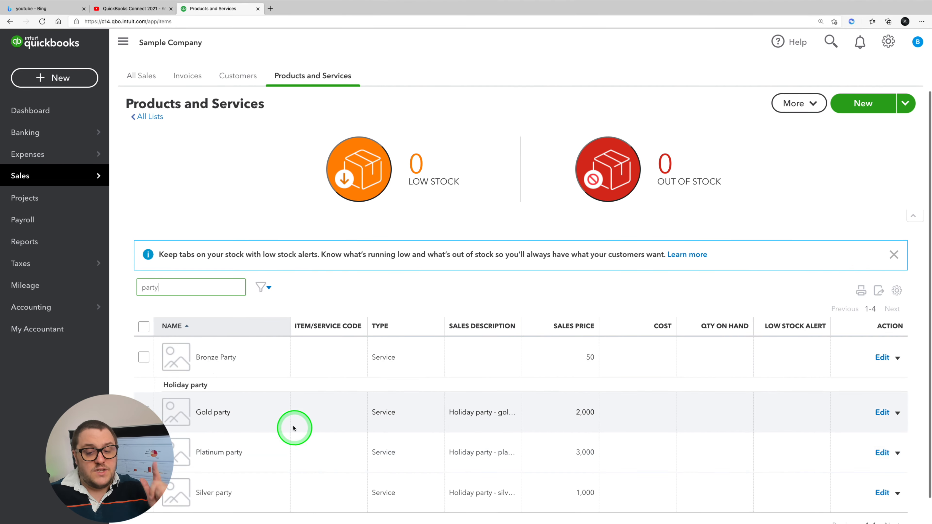
# Step: Start a new sales receipt and choose the fourth existing customer in the customer list
pyautogui.moveTo(52, 133)
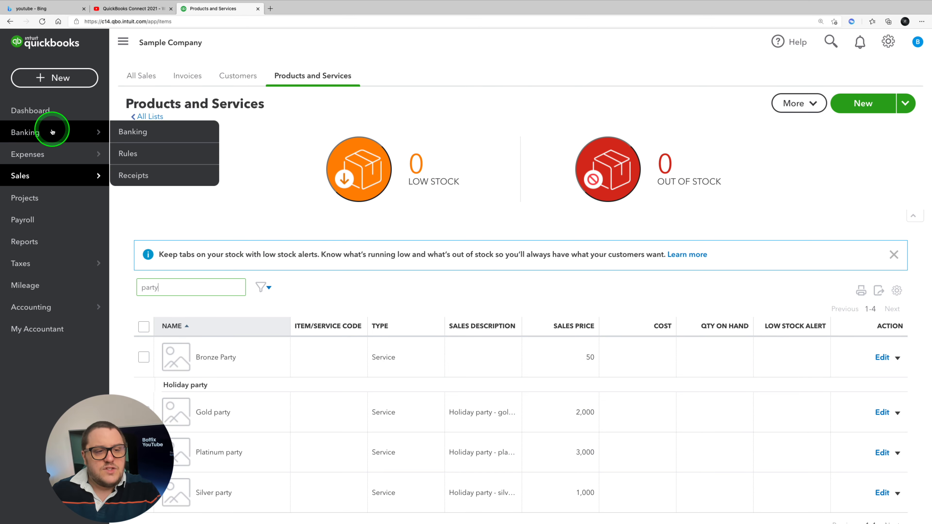
pyautogui.click(43, 82)
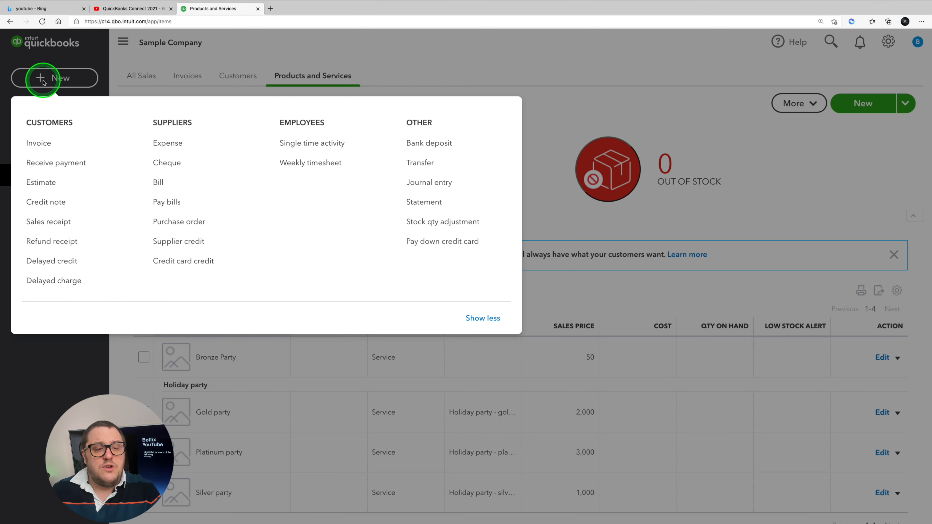
pyautogui.click(59, 228)
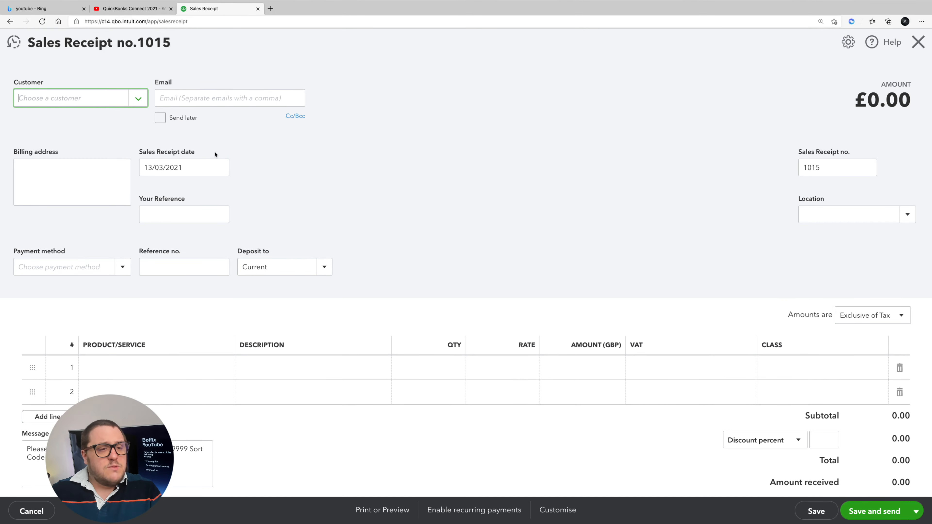
pyautogui.click(143, 98)
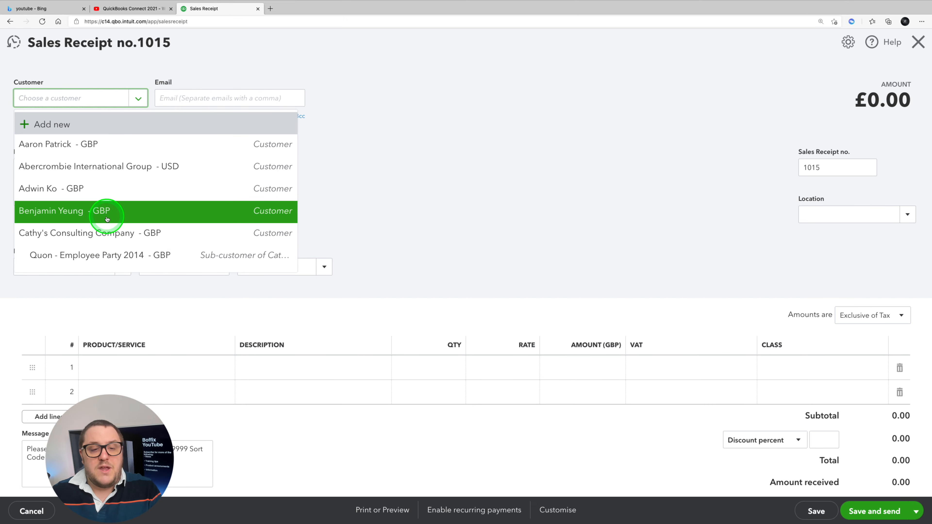
pyautogui.click(107, 219)
pyautogui.click(379, 197)
# Step: Set the sales receipt date to 14/11/2020 and check the account the money is deposited to
pyautogui.click(149, 165)
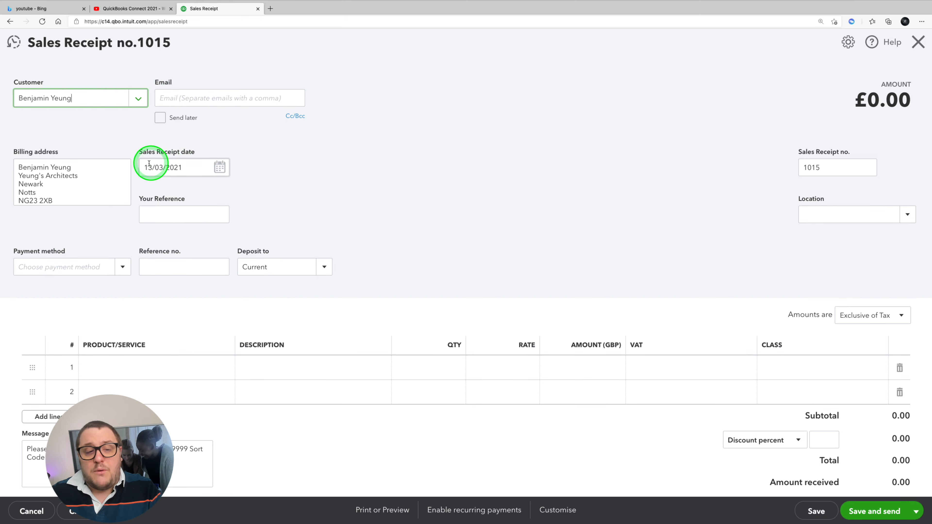
pyautogui.click(166, 166)
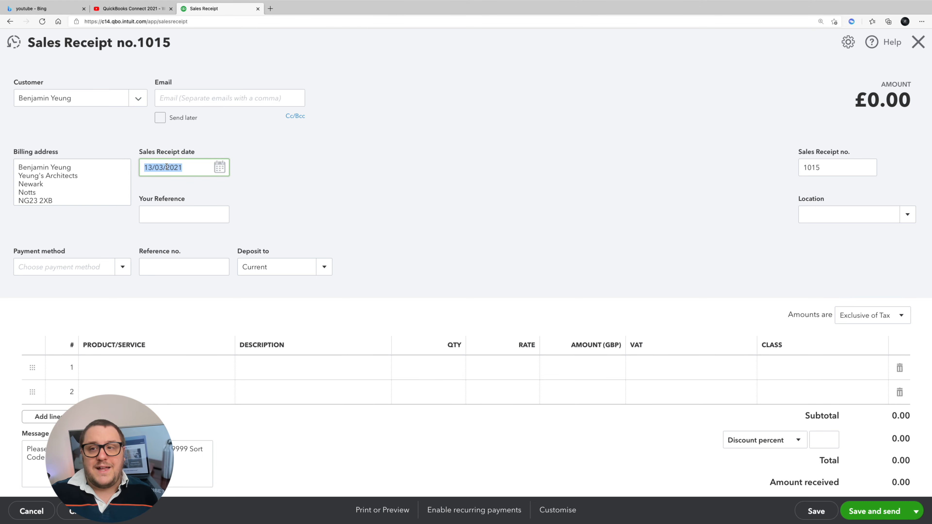
pyautogui.write('14/11/20')
pyautogui.press('Tab')
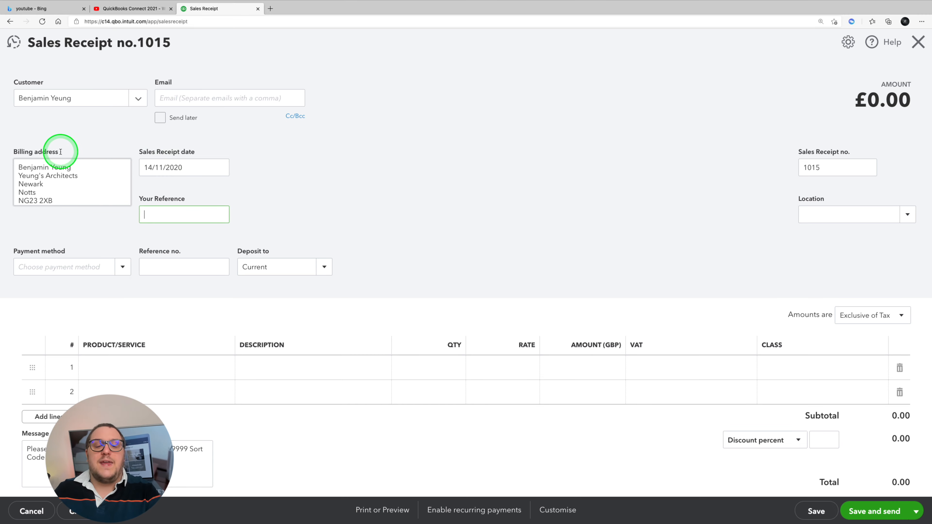
pyautogui.doubleClick(274, 270)
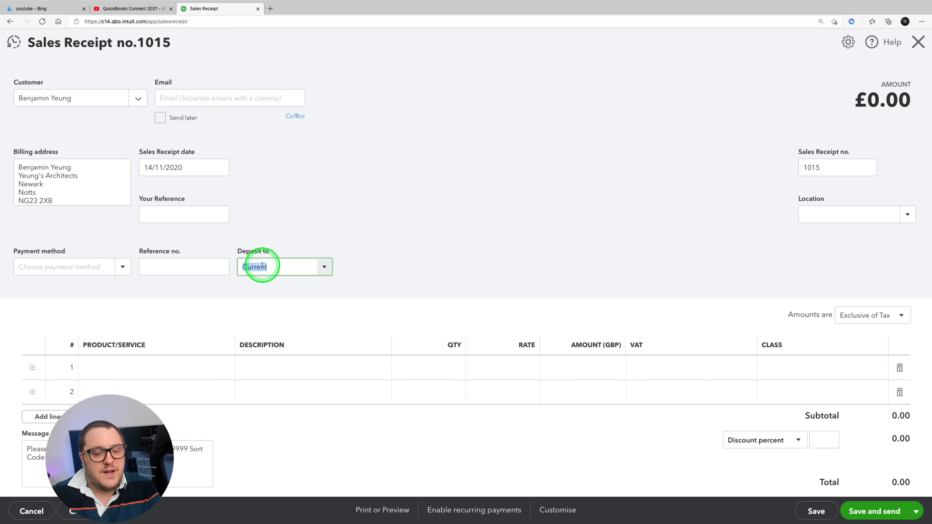
# Step: Add the Entertainment service to the first line of the sales receipt with a rate of 8760
pyautogui.click(178, 365)
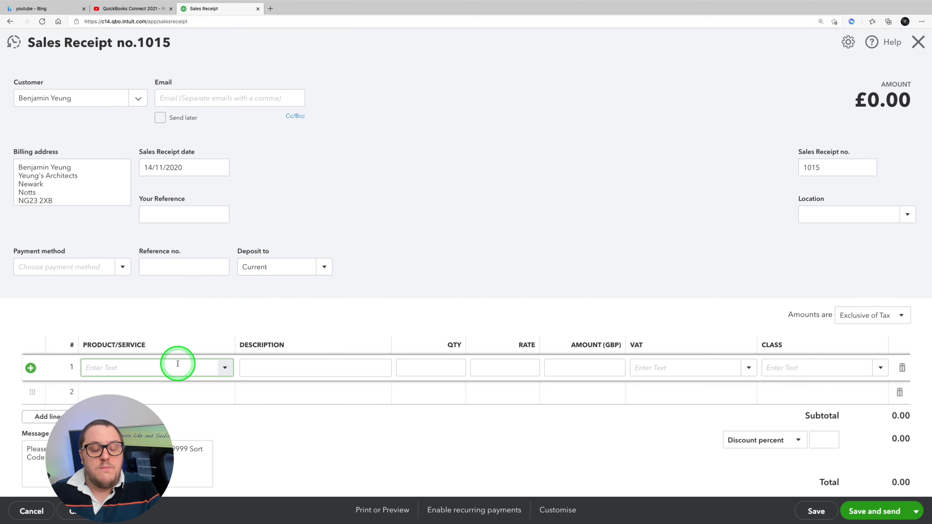
pyautogui.click(224, 367)
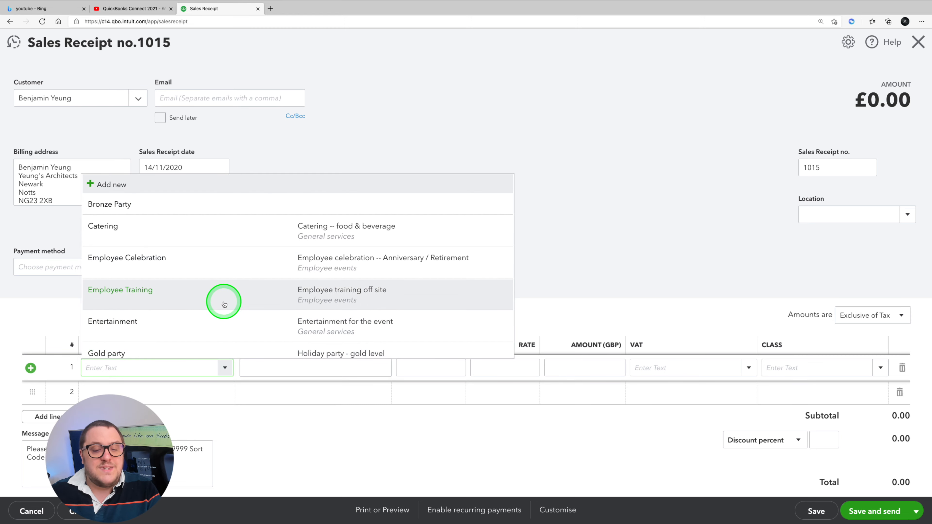
pyautogui.click(224, 322)
pyautogui.click(516, 368)
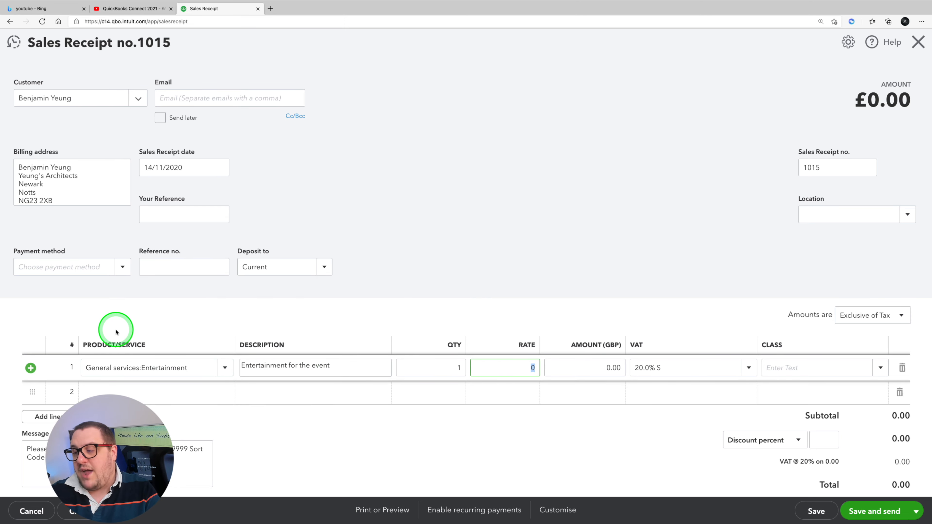
pyautogui.write('8760')
pyautogui.press('Tab')
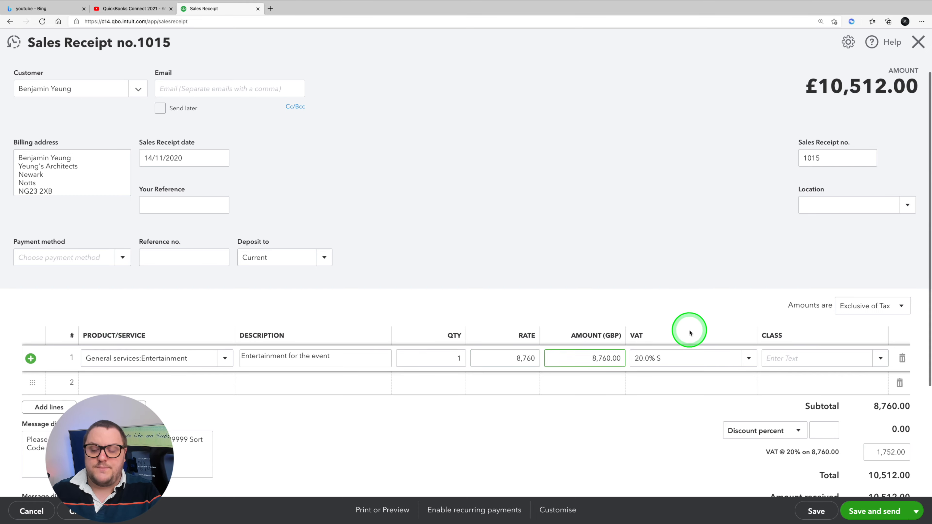
# Step: Switch the receipt amounts to Inclusive of Tax and set the Entertainment line's amount to 8760
pyautogui.scroll(-5, 687, 328)
pyautogui.scroll(3, 708, 350)
pyautogui.scroll(3, 679, 328)
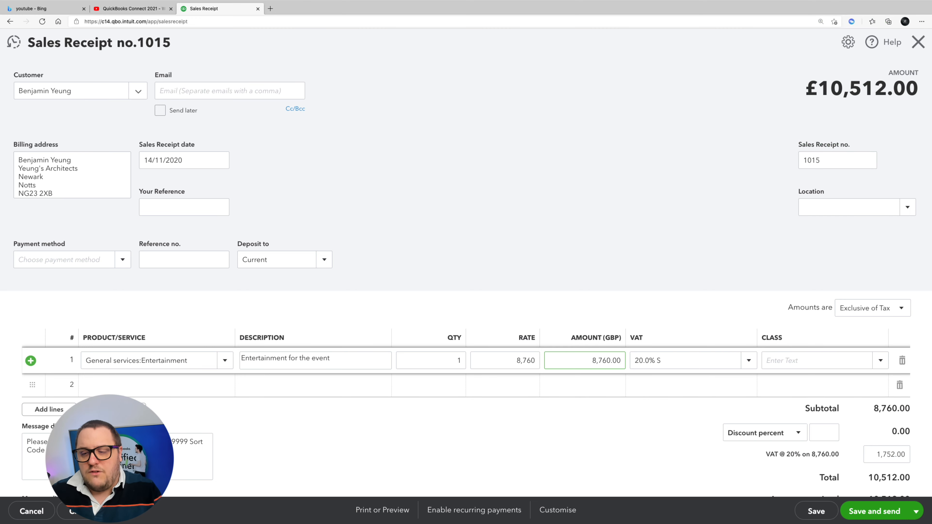
pyautogui.click(881, 308)
pyautogui.click(864, 344)
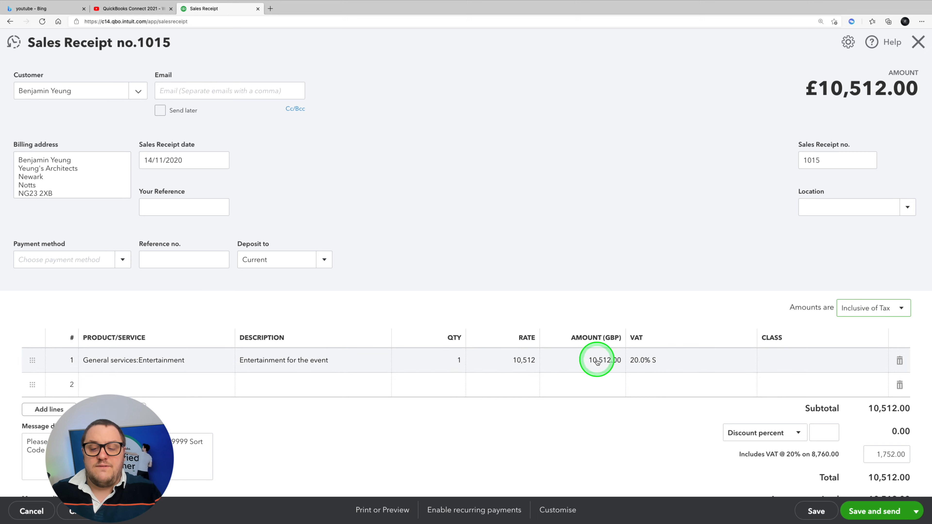
pyautogui.click(601, 360)
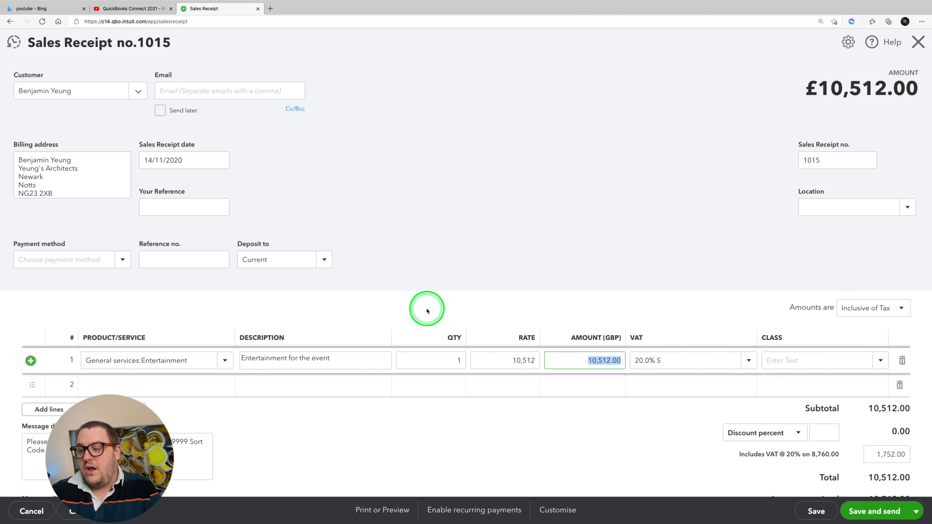
pyautogui.write('8760')
pyautogui.press('Tab')
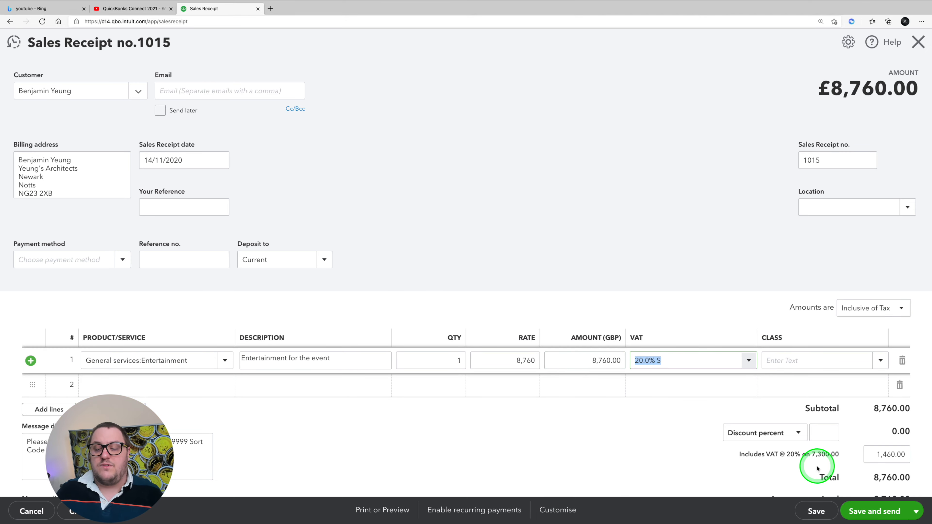
# Step: Save and close the sales receipt, and open the dashboard to review the unpaid invoices summary
pyautogui.click(914, 512)
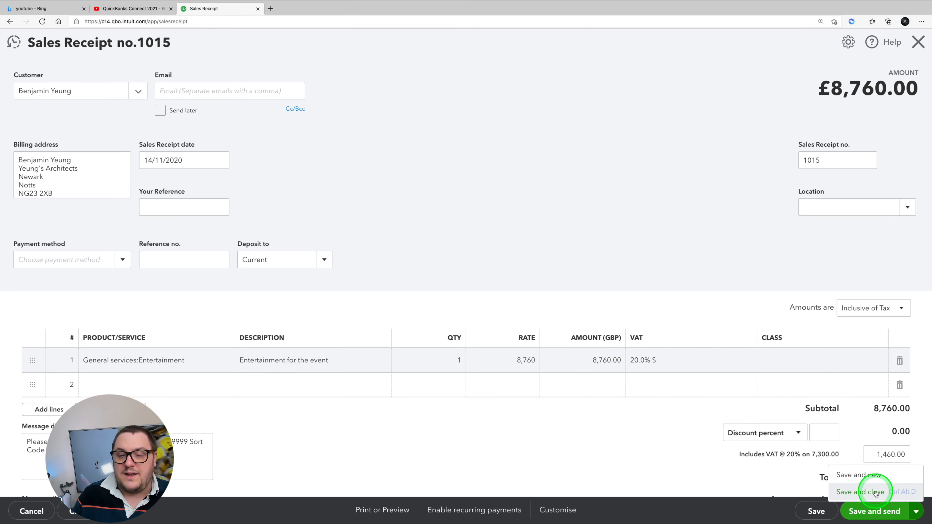
pyautogui.click(876, 493)
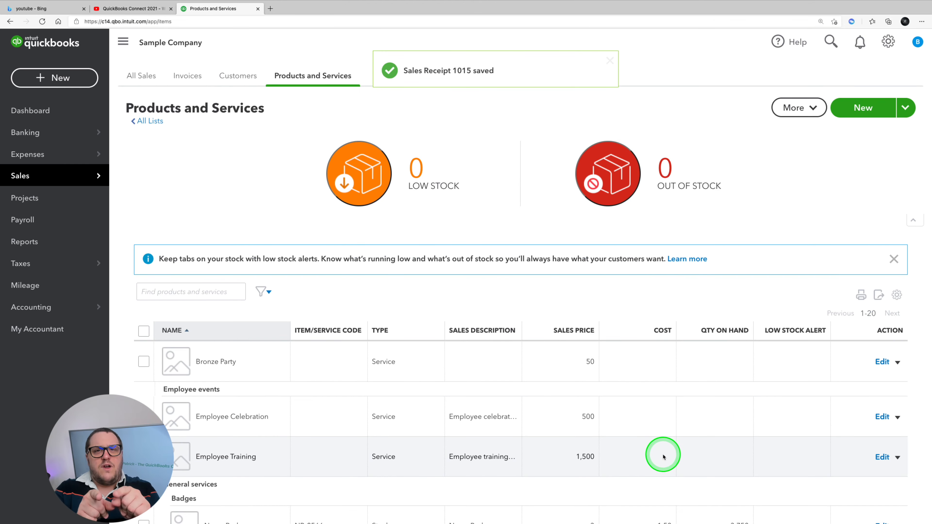
pyautogui.click(55, 110)
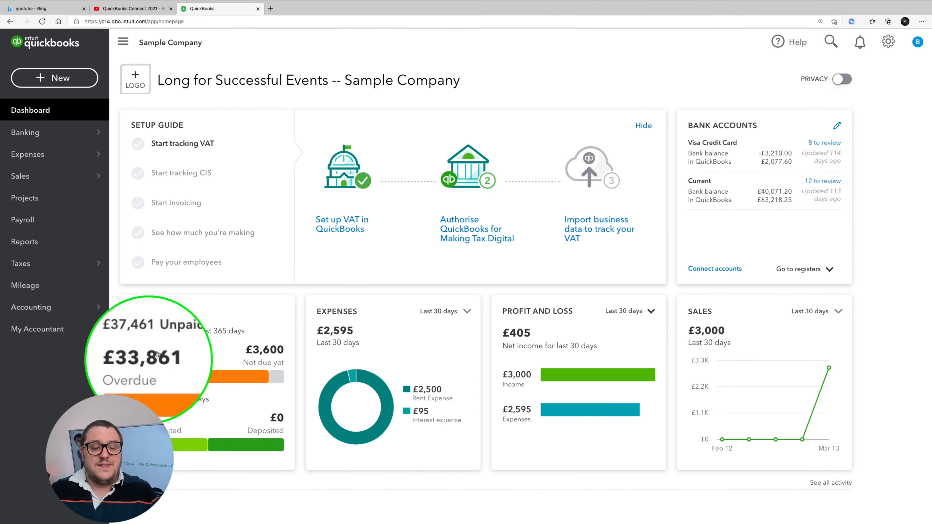
pyautogui.click(208, 385)
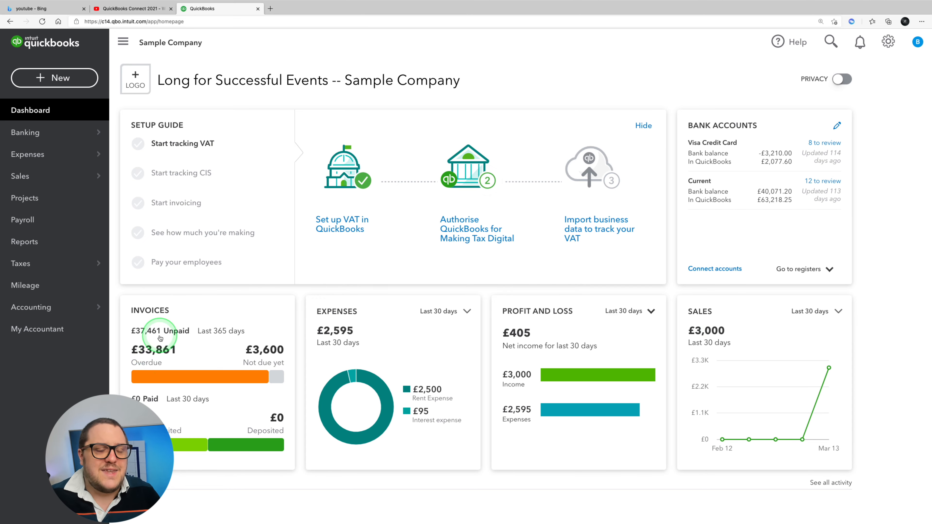
# Step: Start a new supplier bill and choose BT as the supplier
pyautogui.click(85, 80)
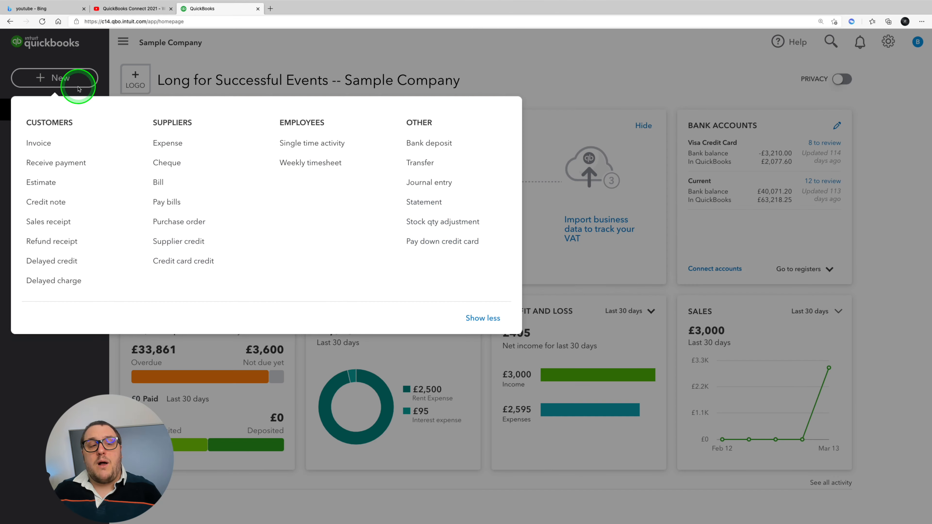
pyautogui.click(158, 182)
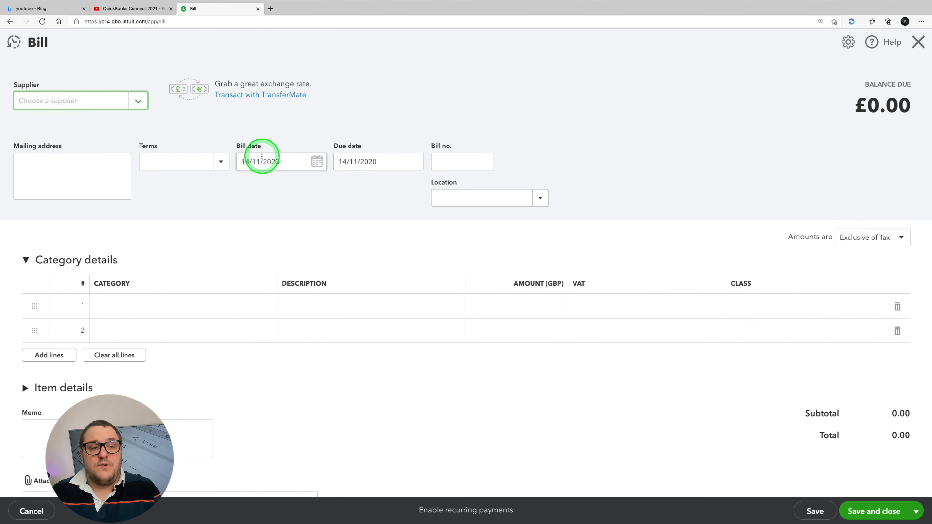
pyautogui.click(137, 101)
pyautogui.scroll(-5, 132, 242)
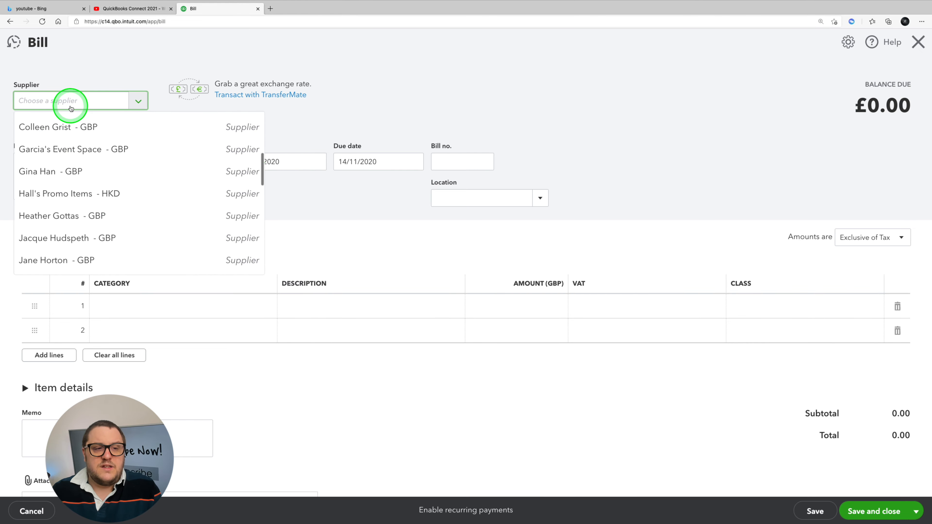
pyautogui.write('B')
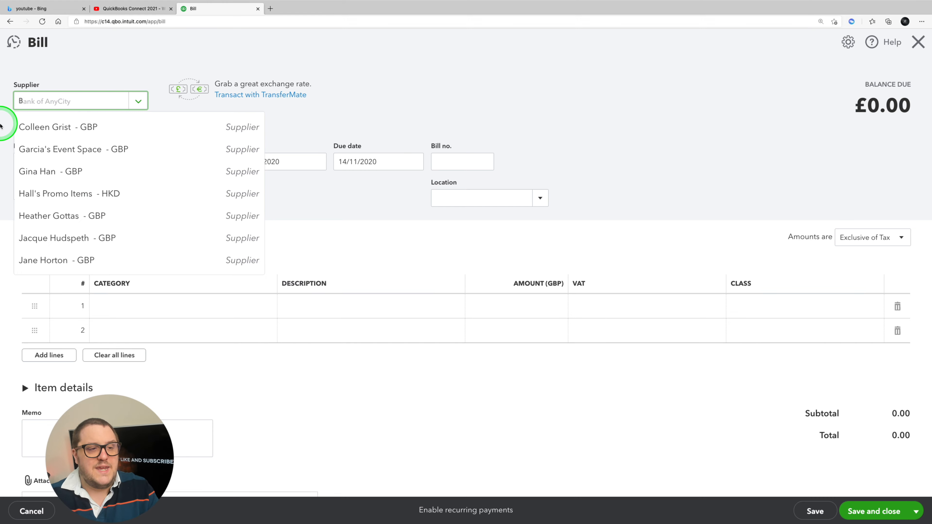
pyautogui.write('T')
pyautogui.press('Return')
pyautogui.click(190, 231)
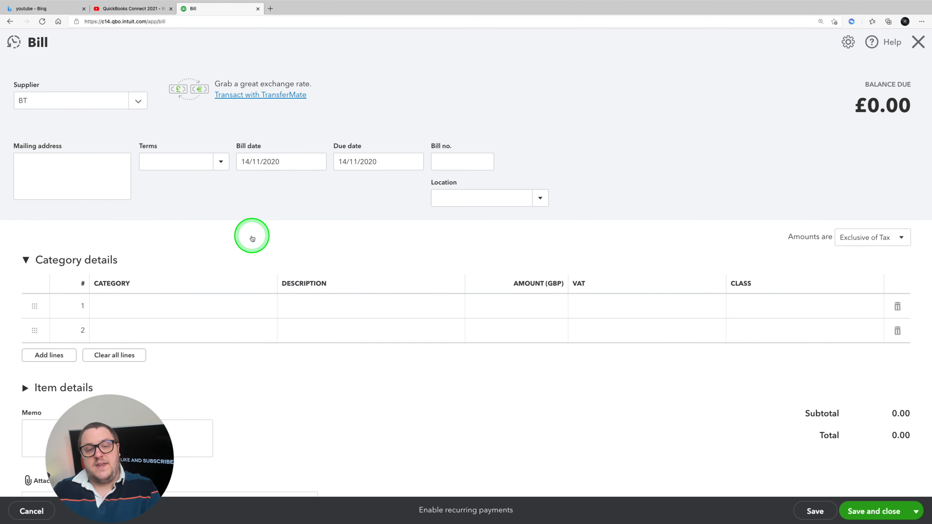
# Step: Set the bill date to 01/01/2021 and the bill number to 123456
pyautogui.click(270, 159)
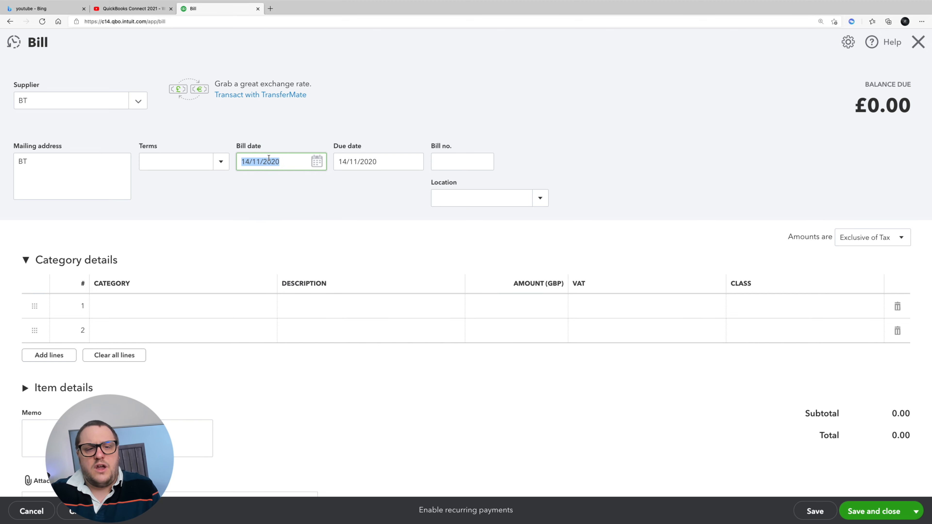
pyautogui.write('01012')
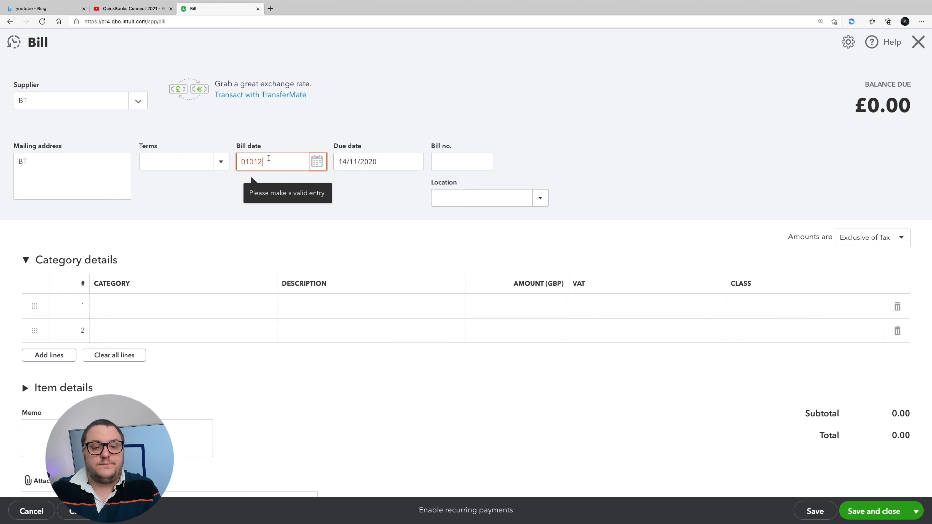
pyautogui.write('1')
pyautogui.press('Tab')
pyautogui.click(462, 159)
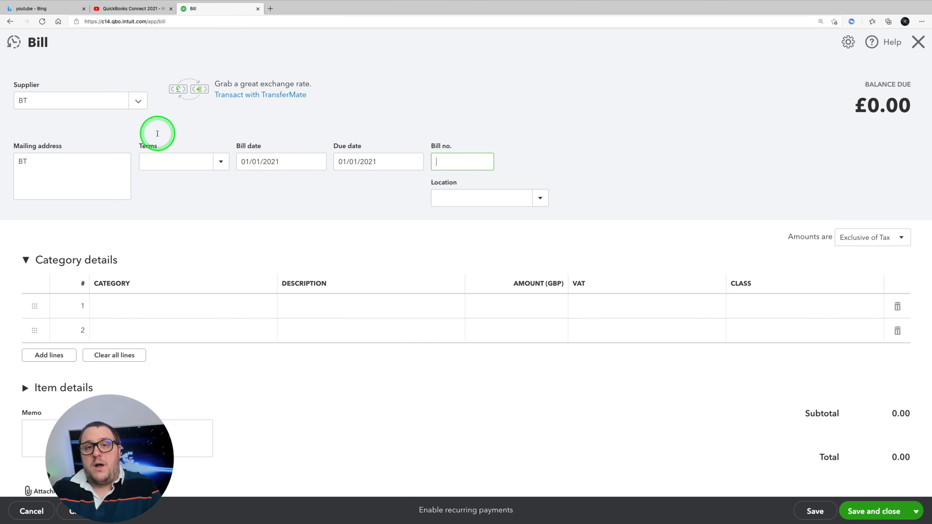
pyautogui.write('123456')
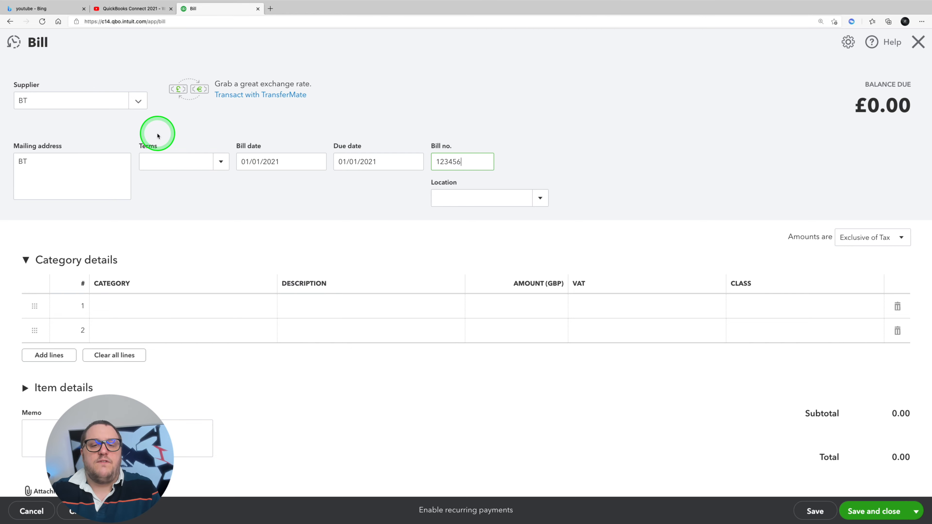
# Step: Assign the Telephone Expense category to the first line of the bill
pyautogui.click(99, 324)
pyautogui.click(114, 300)
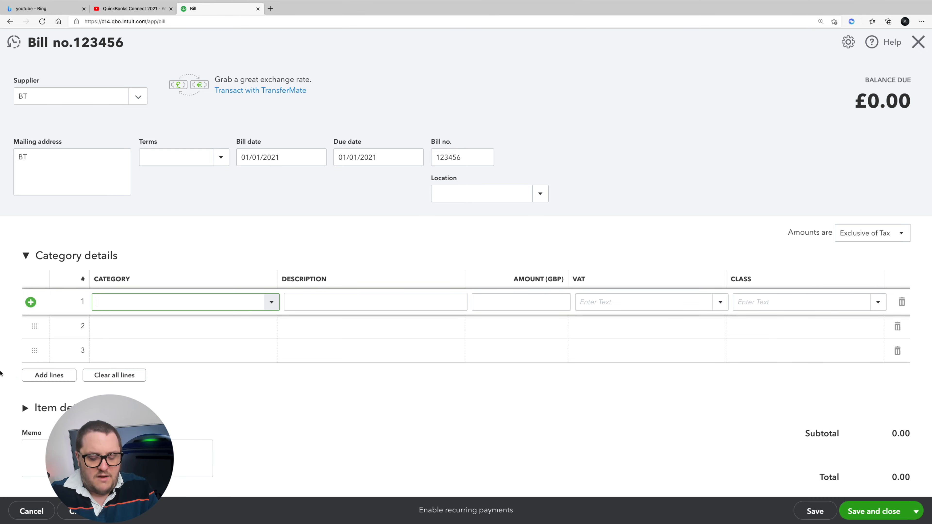
pyautogui.press('Down')
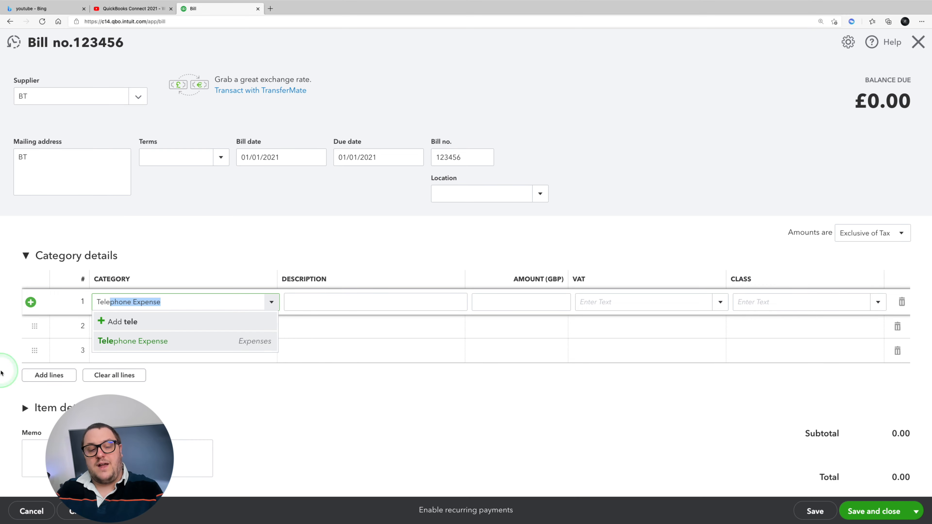
pyautogui.press('Tab')
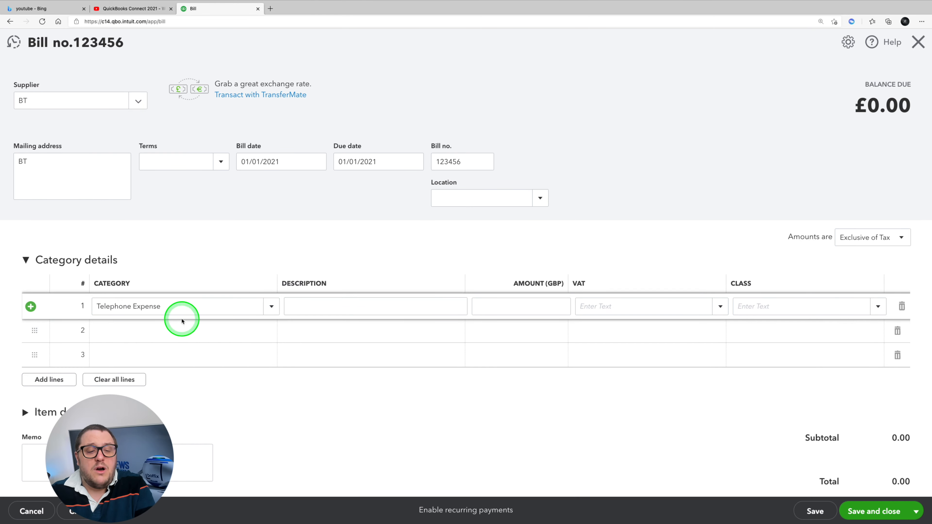
# Step: Try to add a new expense category named Mobile from the first bill line, closing the account form without saving
pyautogui.click(190, 305)
pyautogui.click(272, 306)
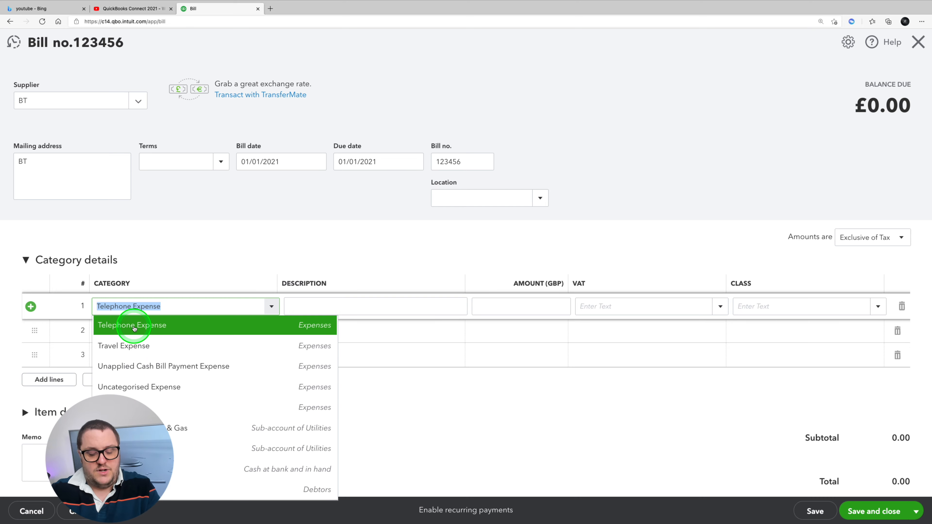
pyautogui.press('BackSpace')
pyautogui.write('Mobile')
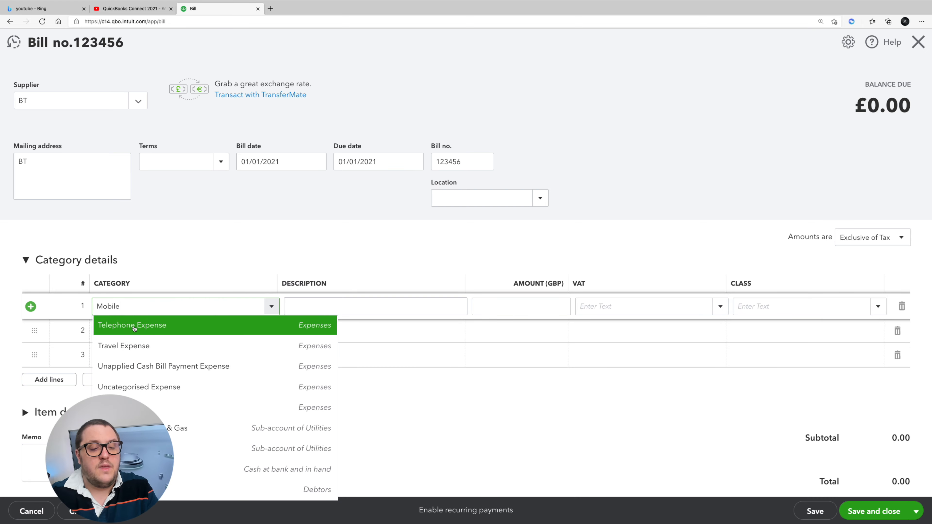
pyautogui.click(144, 323)
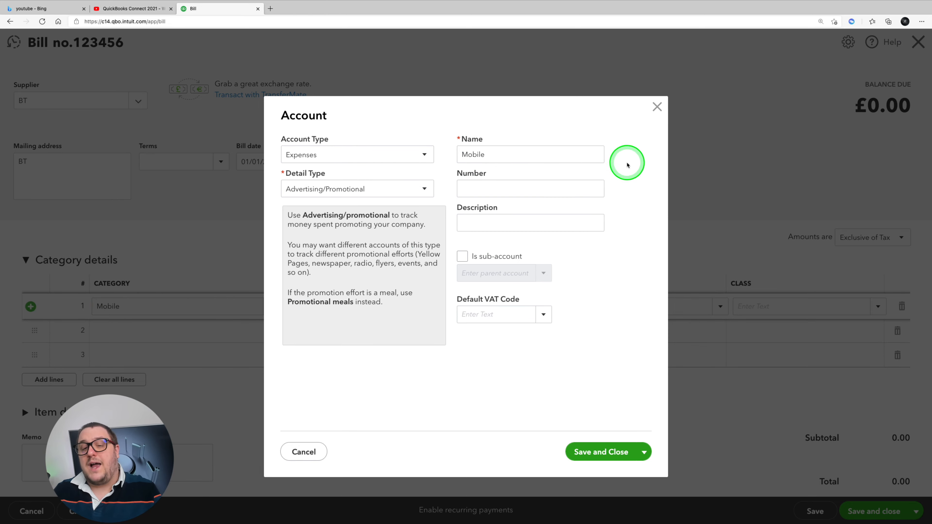
pyautogui.click(657, 105)
# Step: Set the first bill line's category back to Telephone Expense and enter an amount of 100
pyautogui.click(99, 307)
pyautogui.write('T')
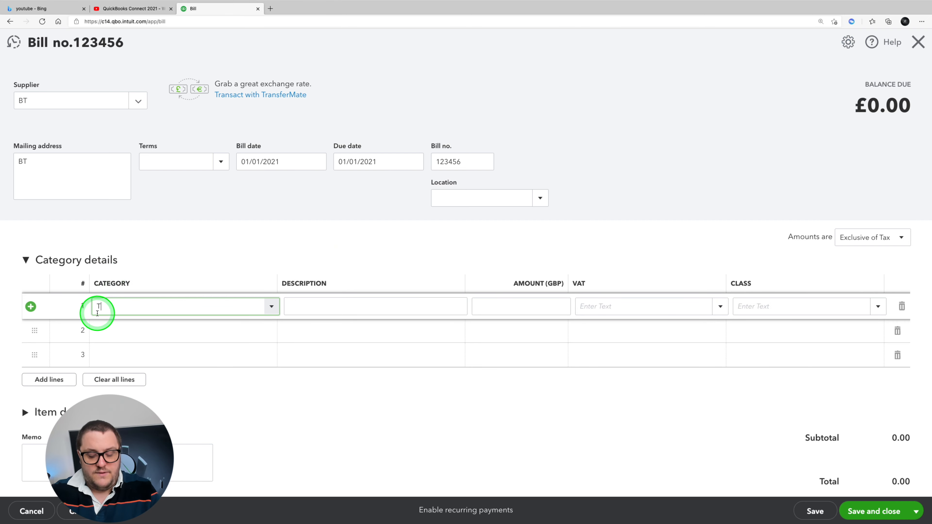
pyautogui.write('elep')
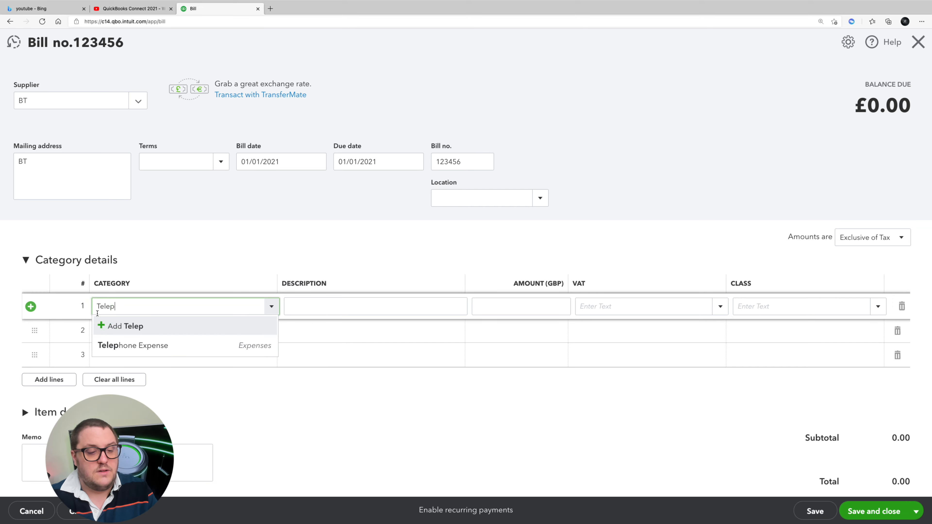
pyautogui.write('hon')
pyautogui.click(570, 307)
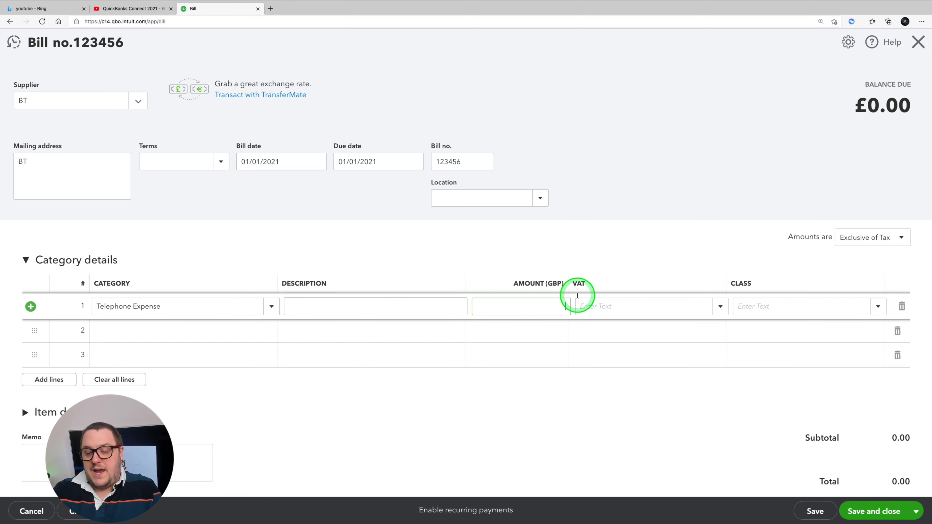
pyautogui.write('100')
pyautogui.press('Tab')
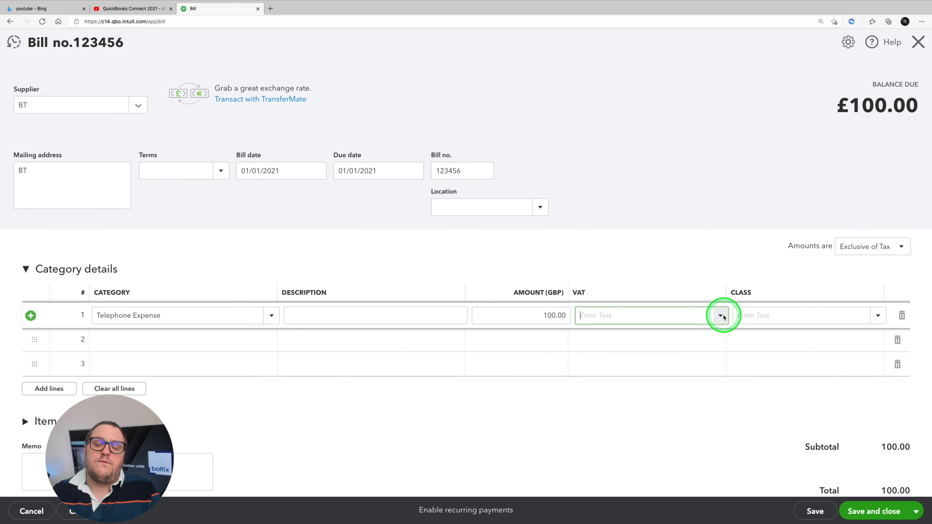
# Step: Apply the 20.0% S VAT rate to the telephone line, and save and close the bill
pyautogui.click(723, 316)
pyautogui.scroll(-1, 645, 431)
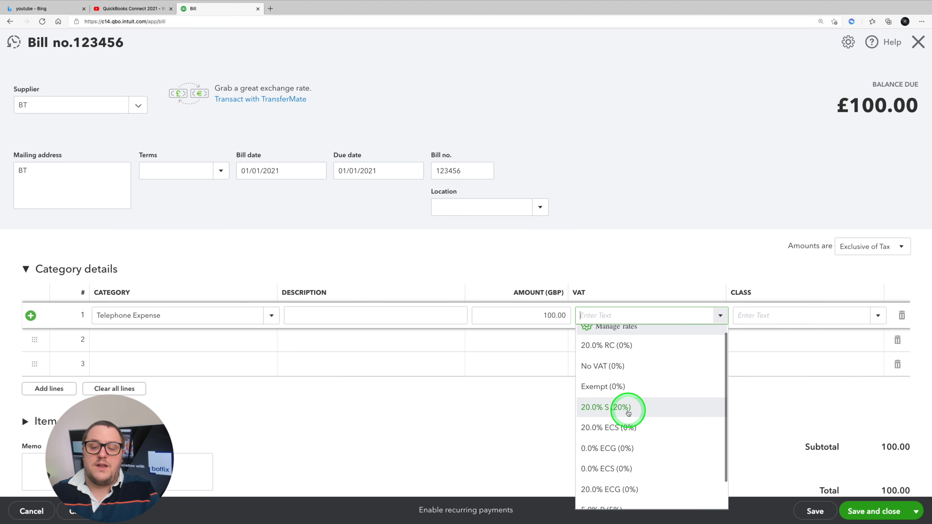
pyautogui.click(629, 413)
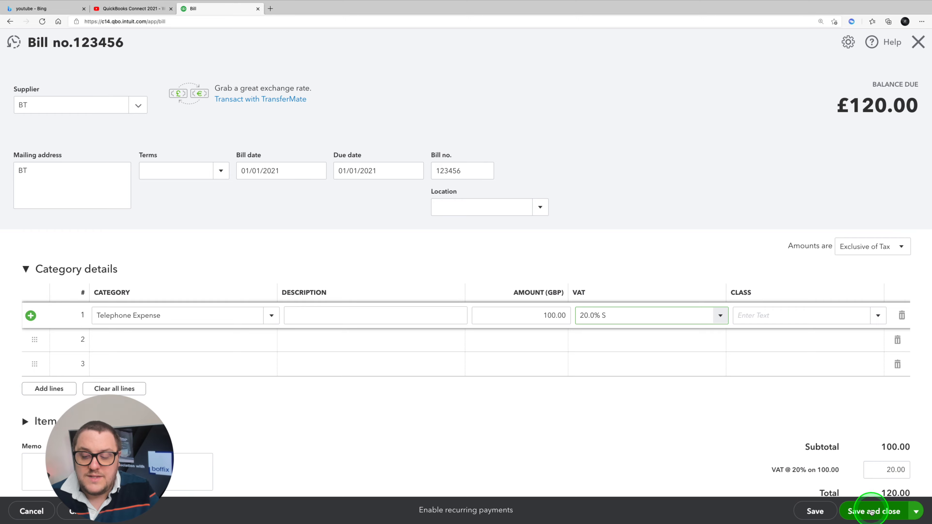
pyautogui.click(871, 512)
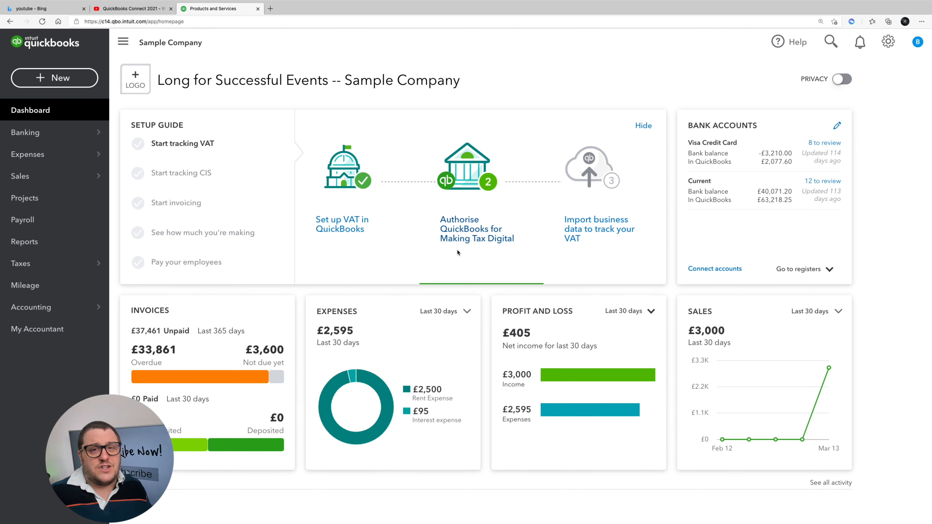
# Step: Start a new expense transaction and add Parking as a new supplier in the payee field
pyautogui.click(60, 79)
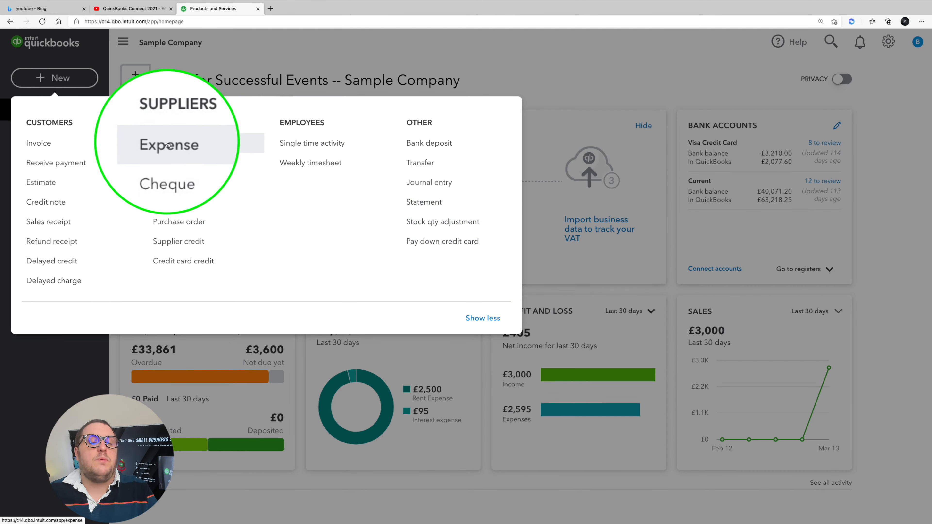
pyautogui.click(164, 143)
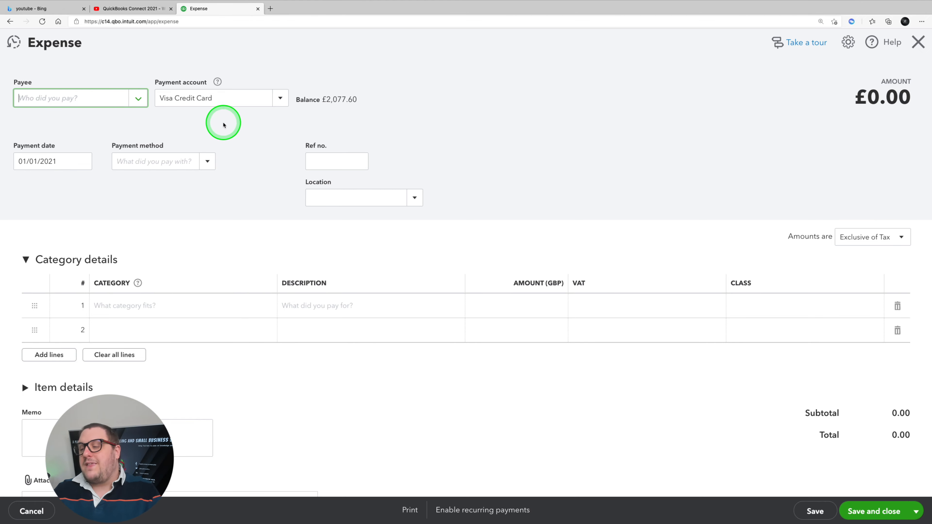
pyautogui.click(138, 100)
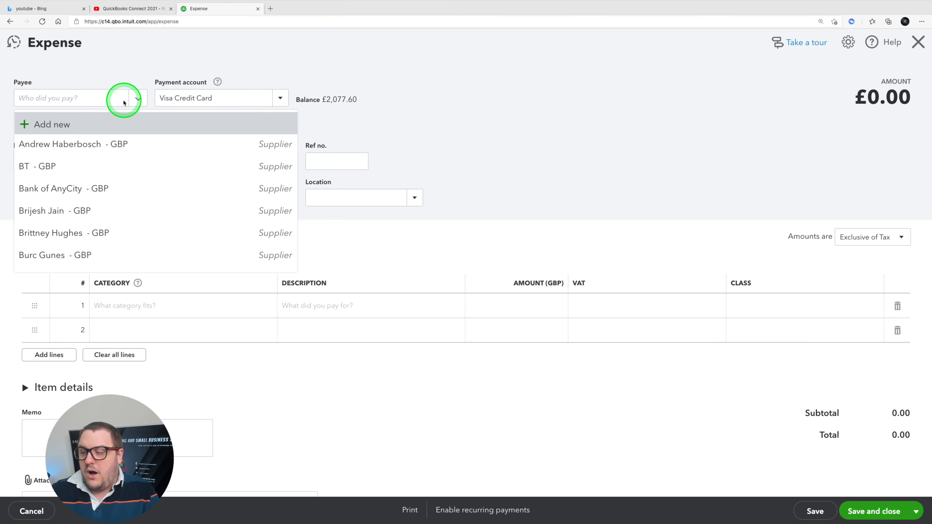
pyautogui.click(117, 97)
pyautogui.click(137, 98)
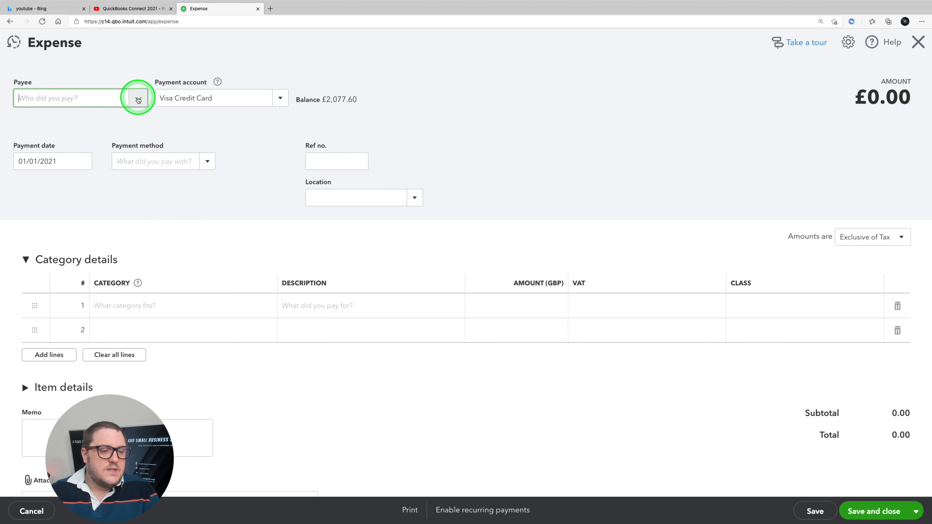
pyautogui.click(102, 98)
pyautogui.moveTo(1, 3)
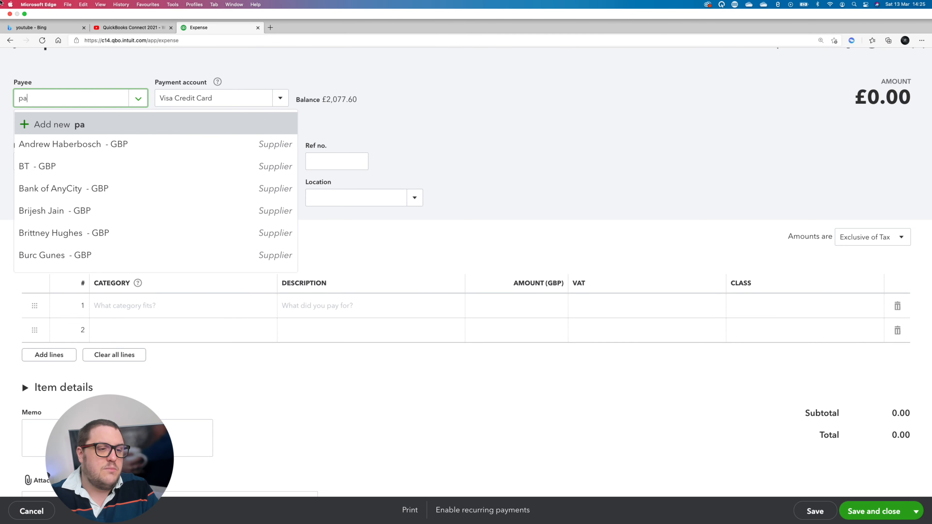
pyautogui.write('ing')
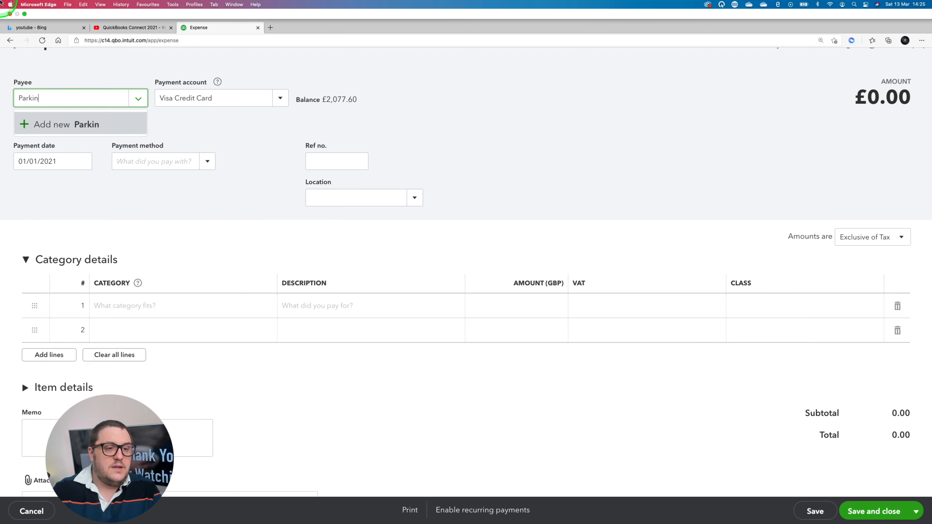
pyautogui.press('Return')
pyautogui.click(171, 263)
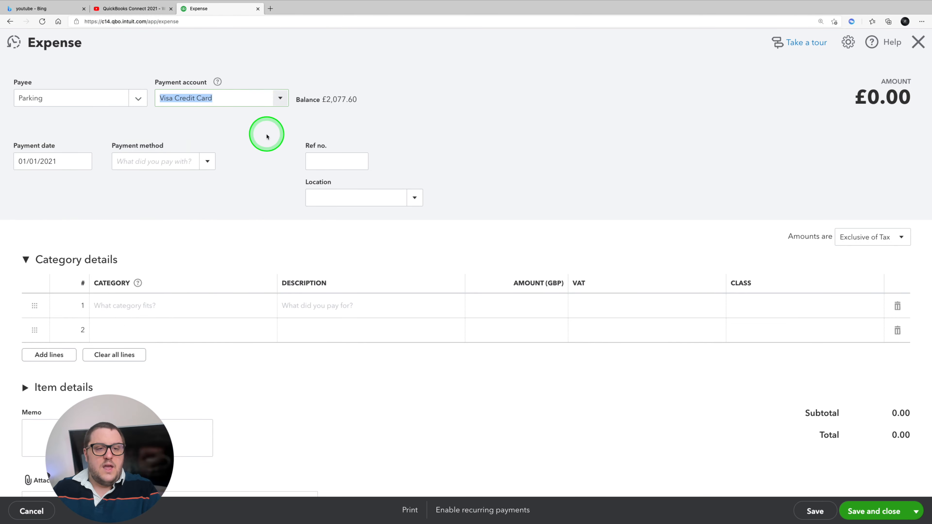
# Step: Set the expense's payment account to Current and its payment date to 02/11/2020
pyautogui.click(280, 98)
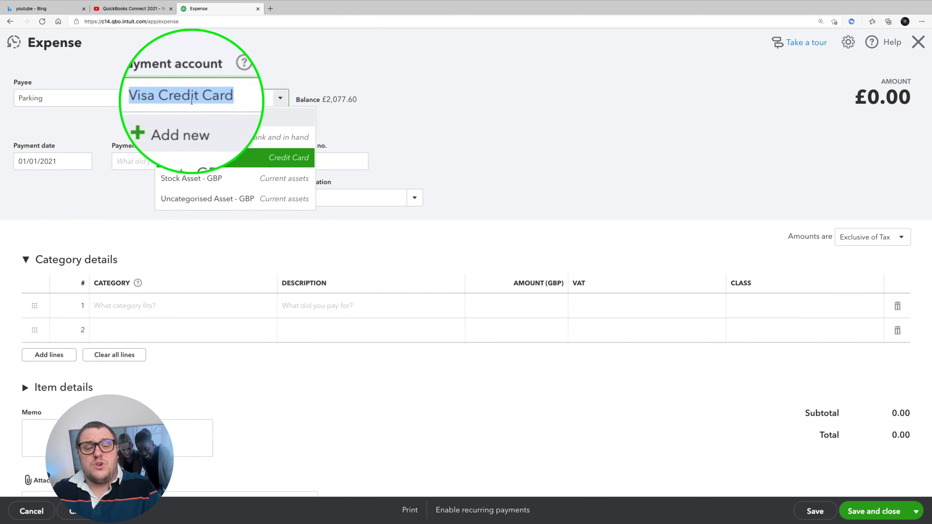
pyautogui.click(202, 139)
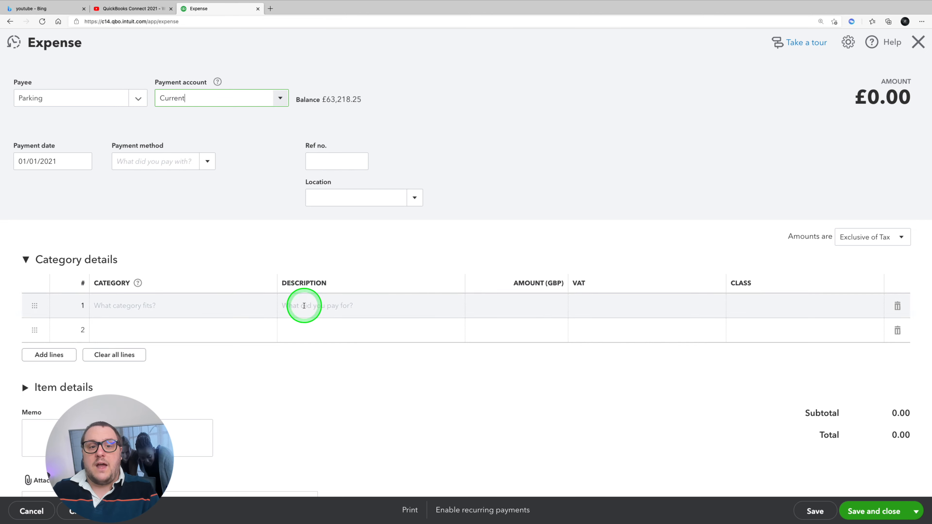
pyautogui.click(46, 164)
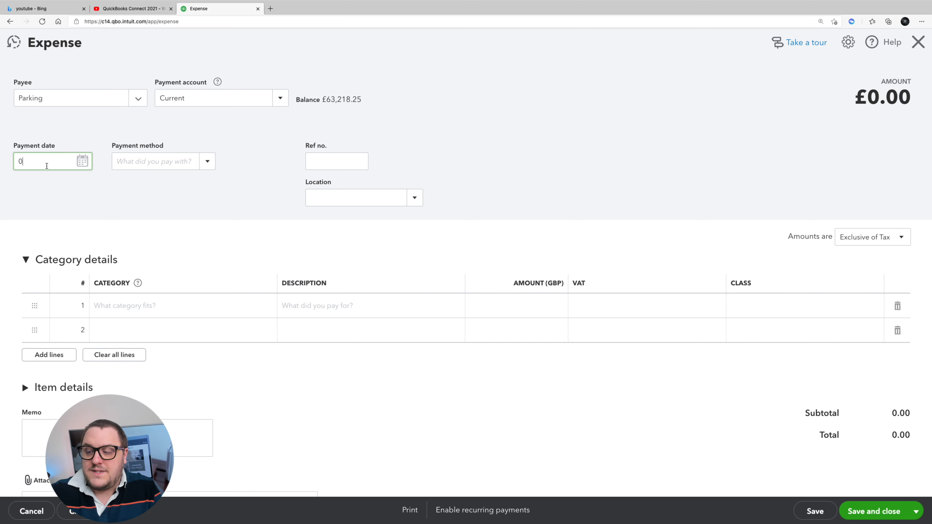
pyautogui.write('02/11/2020')
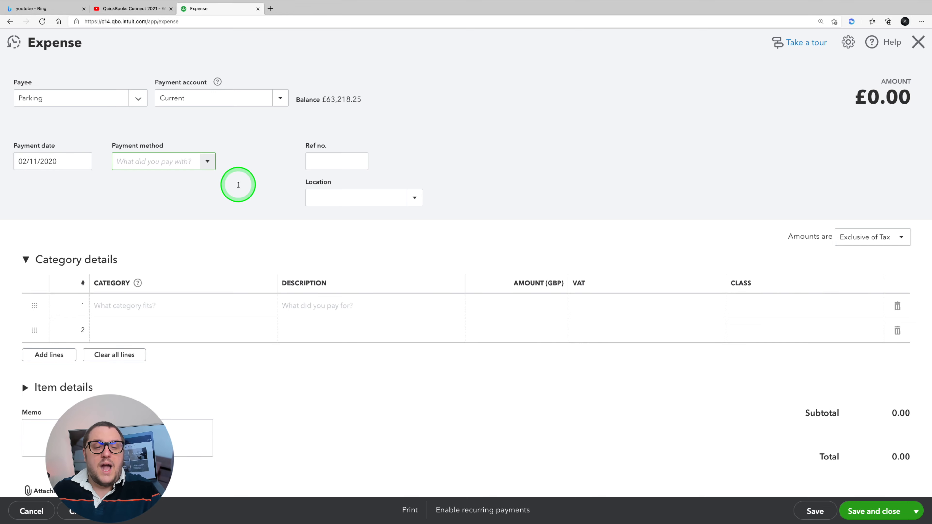
pyautogui.click(328, 156)
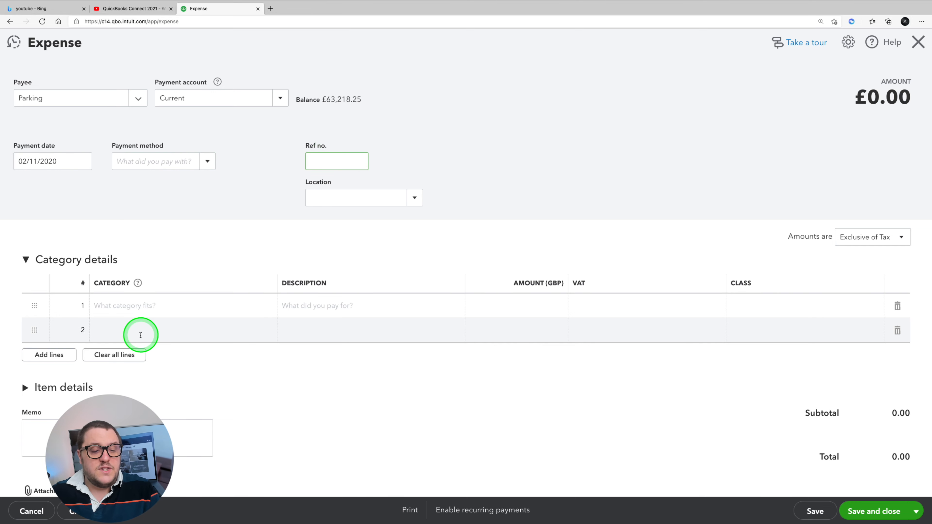
# Step: Assign the Travel Expense category to the first line of the expense and move to its VAT field
pyautogui.click(162, 306)
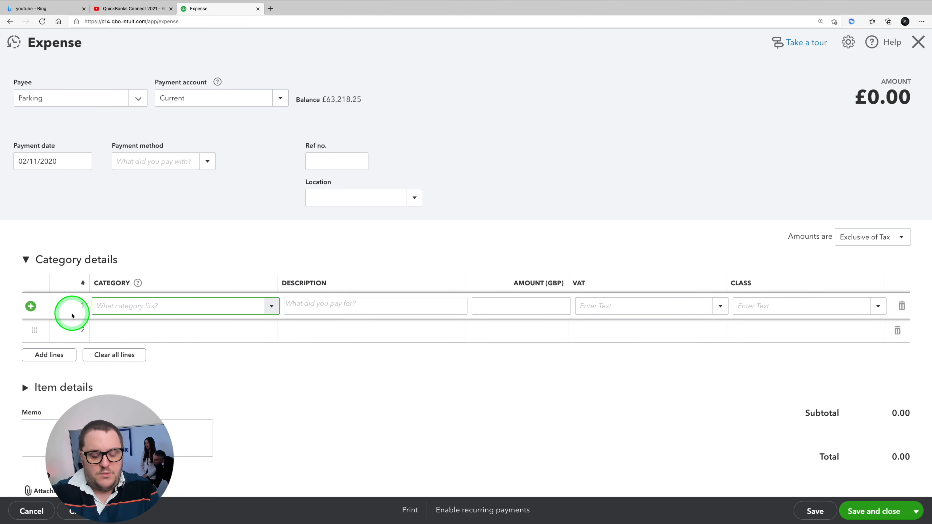
pyautogui.write('Tr')
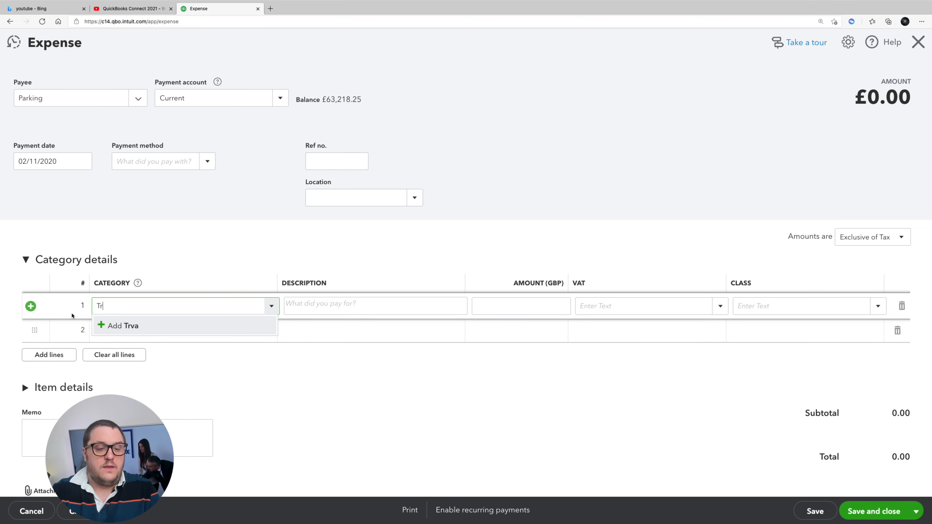
pyautogui.write('vaav')
pyautogui.click(145, 343)
pyautogui.click(526, 312)
pyautogui.click(636, 302)
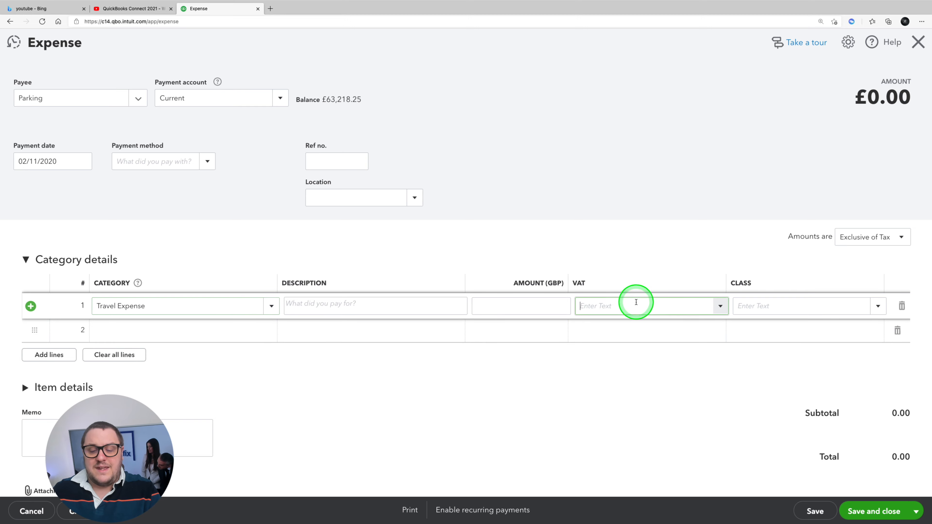
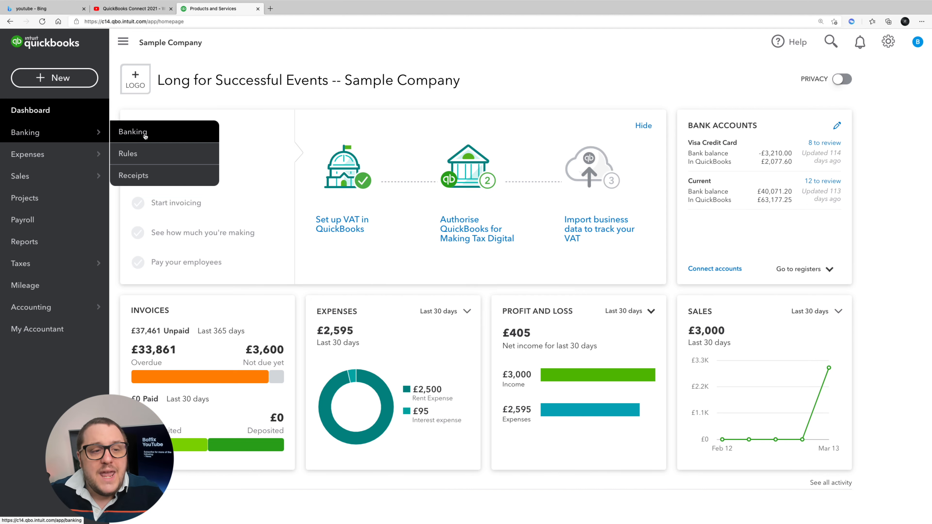
# Step: Open the bank transactions and examine the Current account's balances and the transactions waiting for review
pyautogui.click(136, 130)
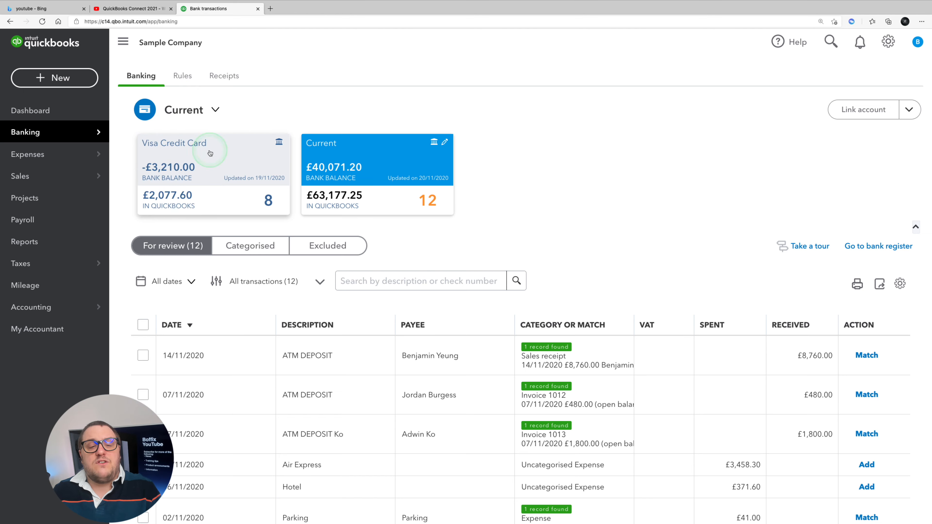
pyautogui.click(311, 208)
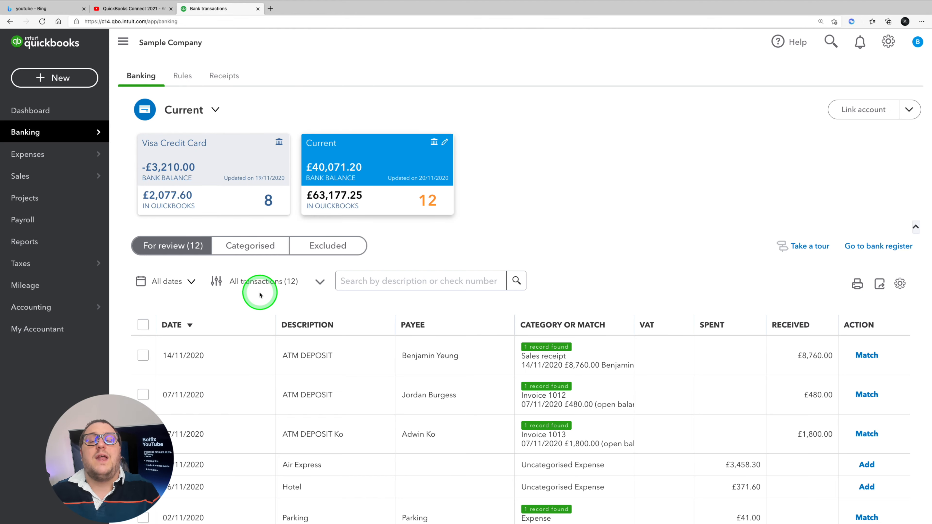
pyautogui.scroll(-4, 279, 253)
pyautogui.scroll(4, 315, 148)
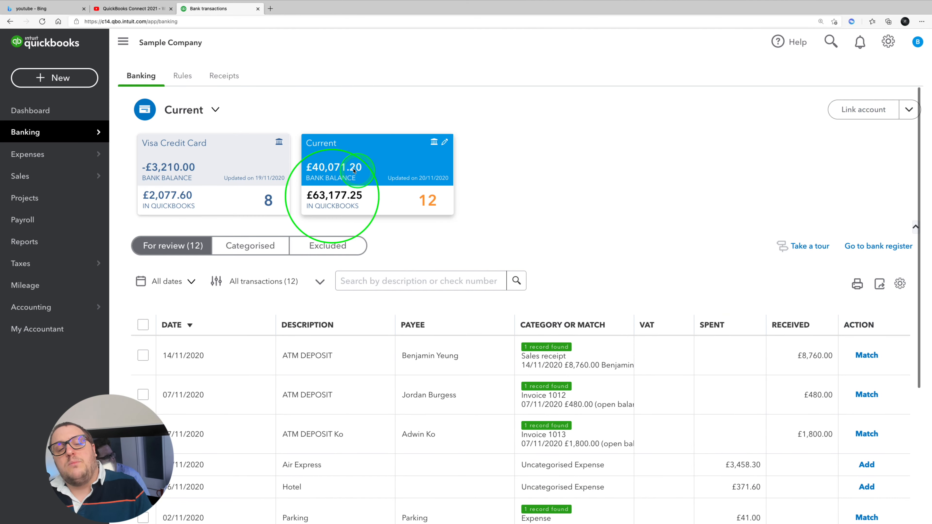
pyautogui.click(330, 181)
pyautogui.click(438, 199)
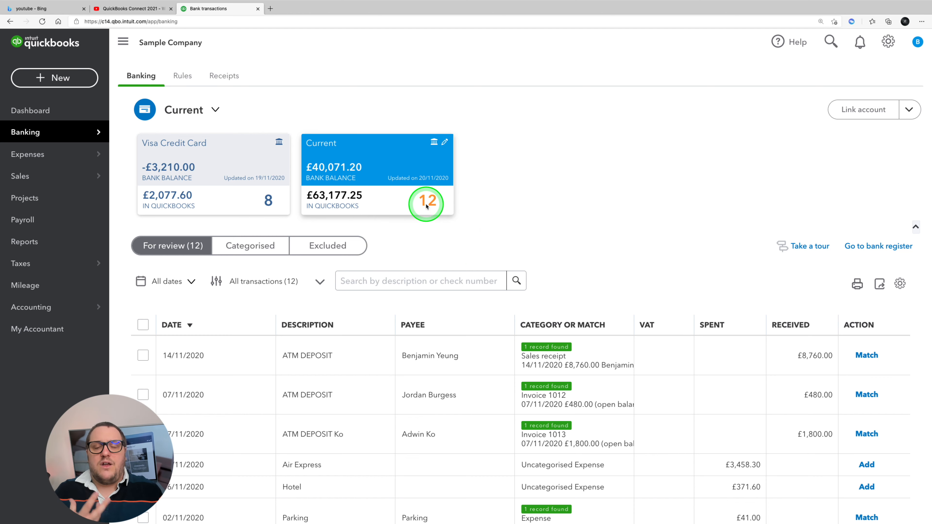
pyautogui.click(841, 109)
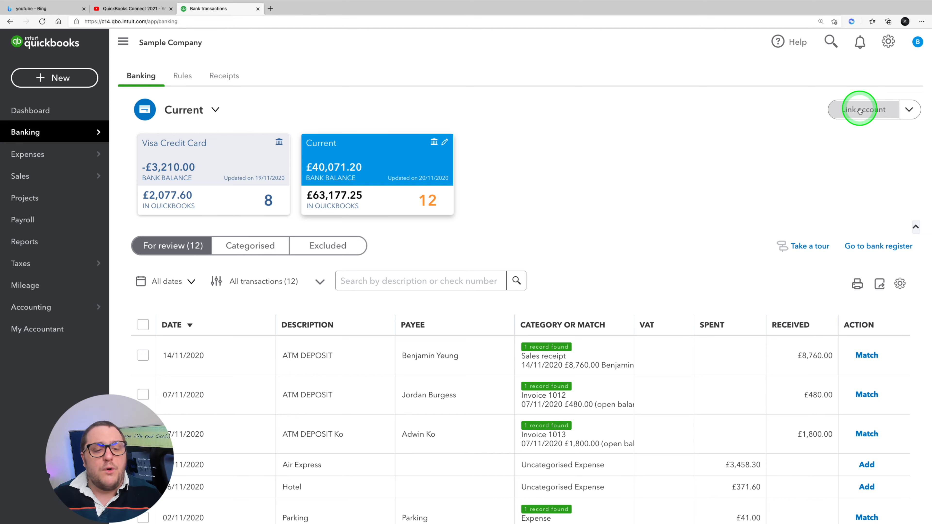
pyautogui.scroll(-4, 679, 266)
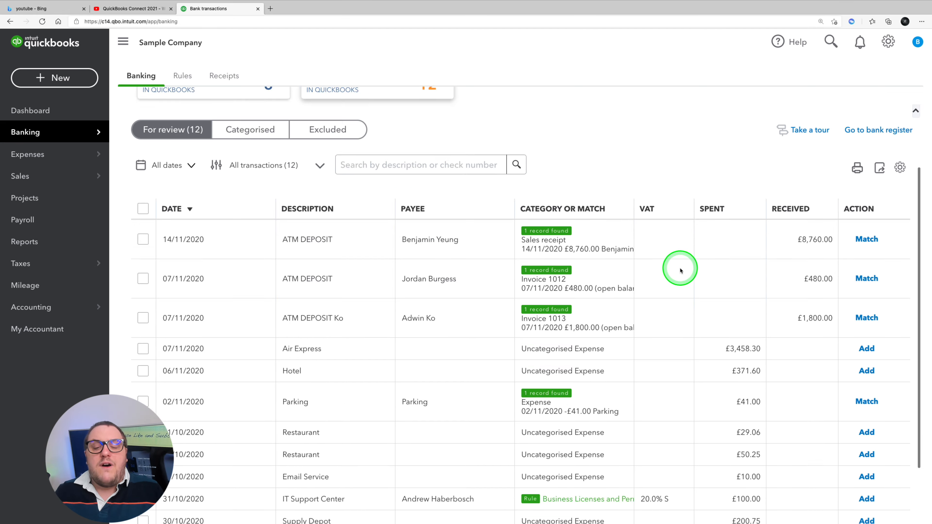
pyautogui.scroll(4, 681, 271)
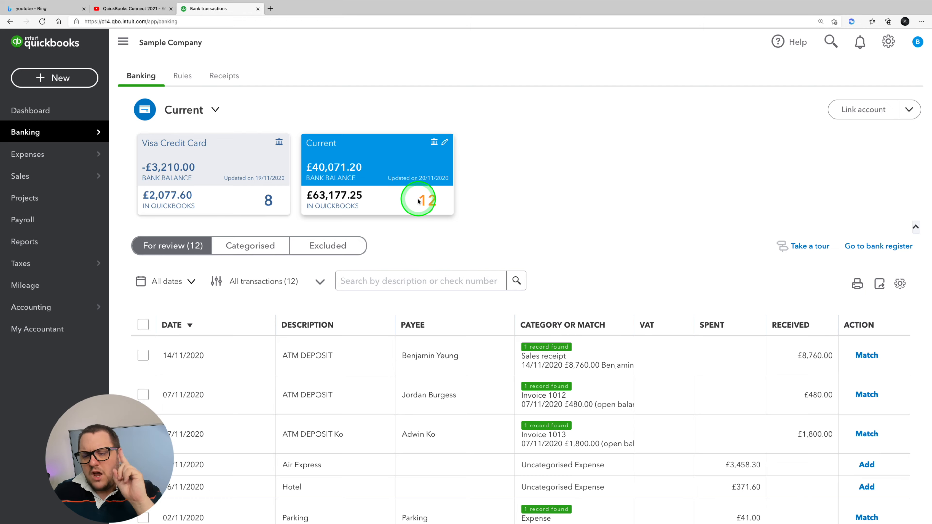
pyautogui.scroll(-5, 544, 369)
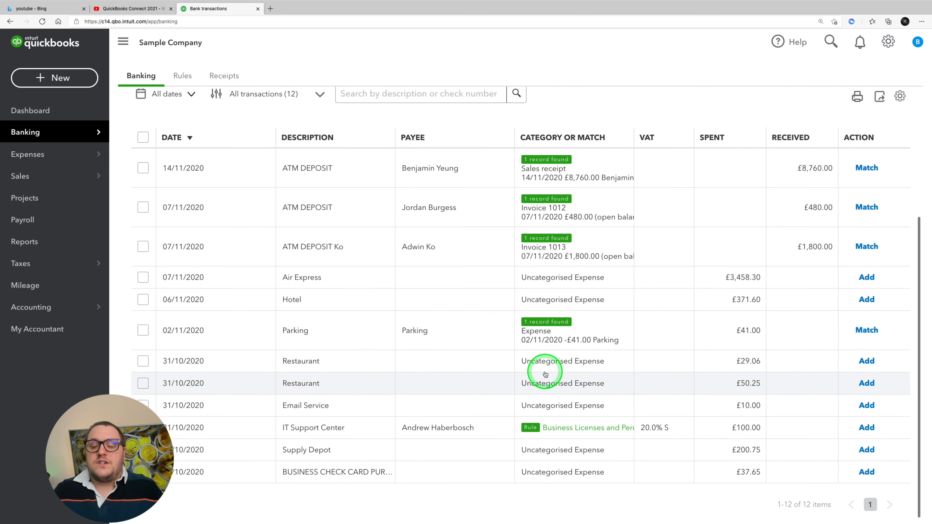
# Step: Match the £8,760.00, £480.00 and £1,800.00 deposits and the £41.00 parking payment to their suggested records
pyautogui.scroll(5, 545, 374)
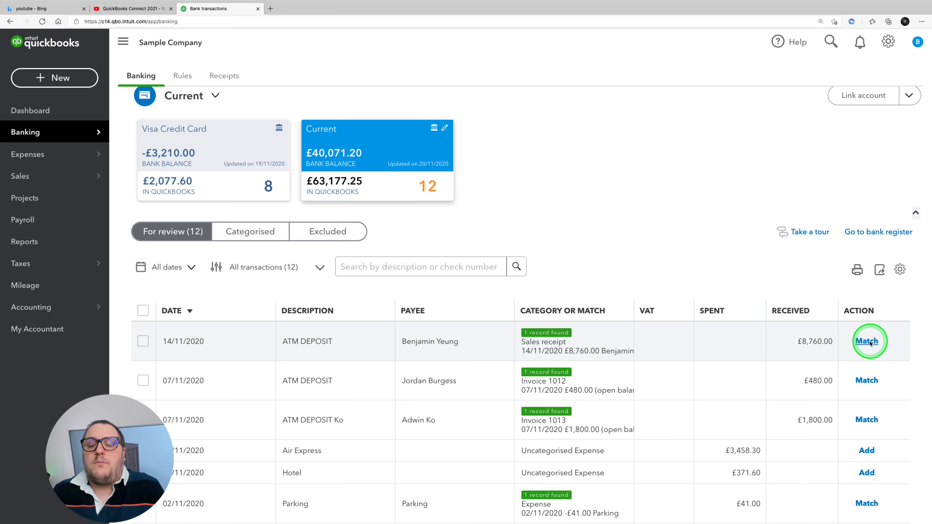
pyautogui.click(867, 342)
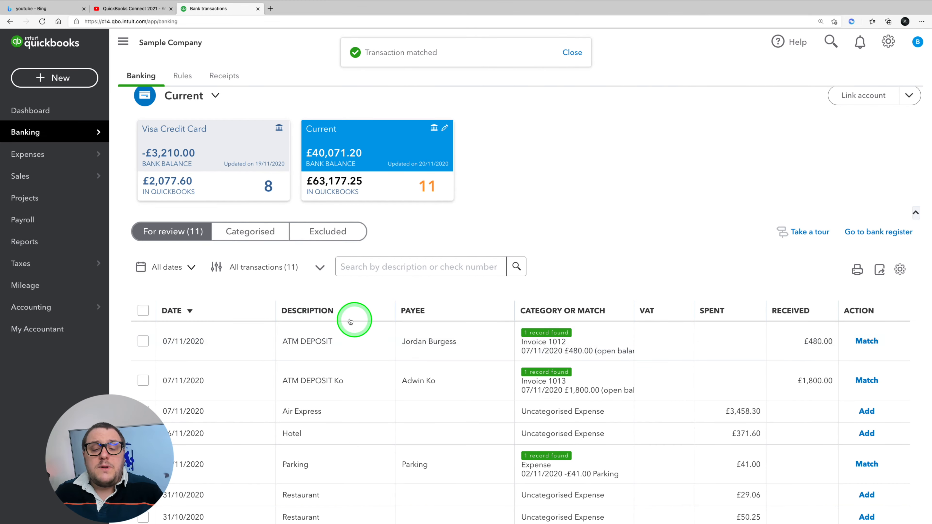
pyautogui.scroll(-3, 640, 361)
pyautogui.scroll(-1, 640, 363)
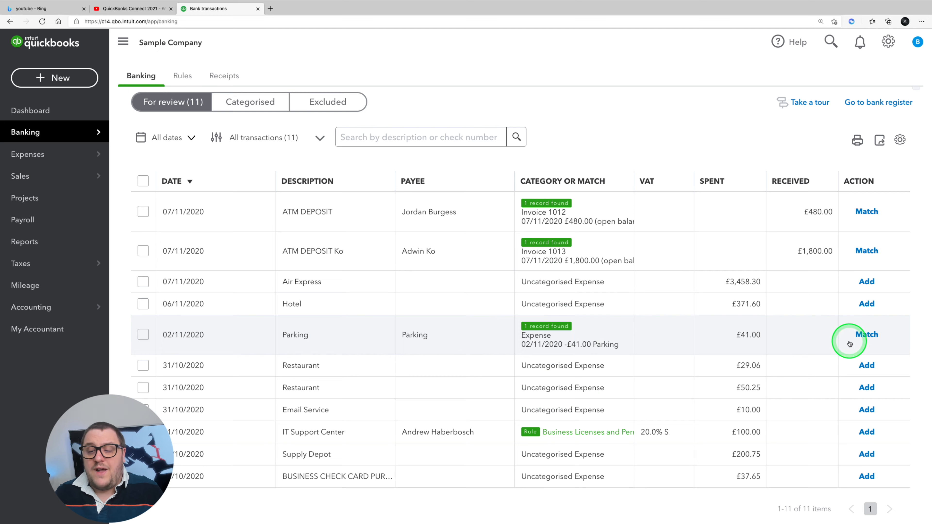
pyautogui.click(867, 335)
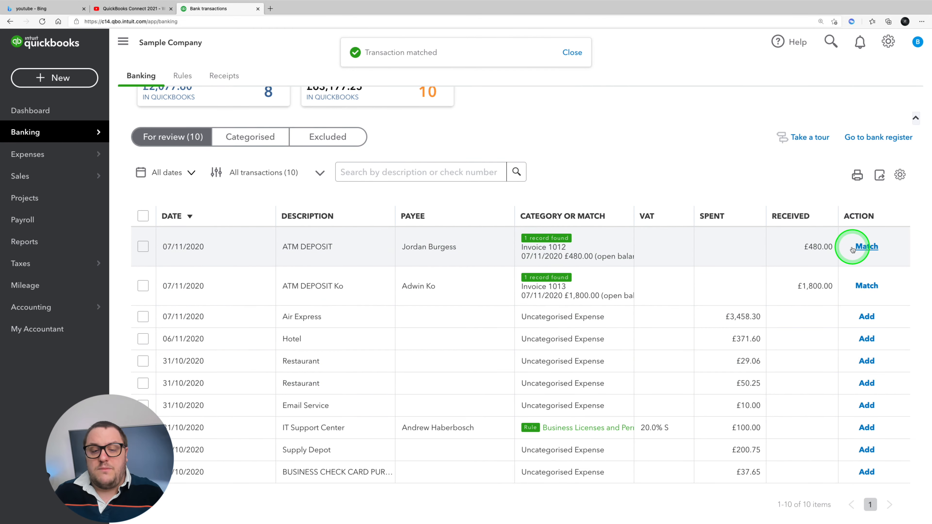
pyautogui.click(867, 247)
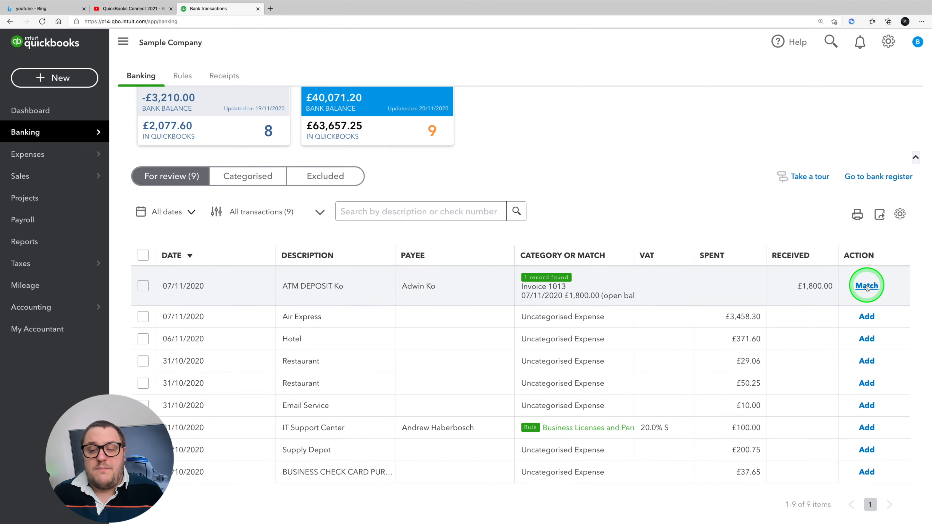
pyautogui.click(867, 286)
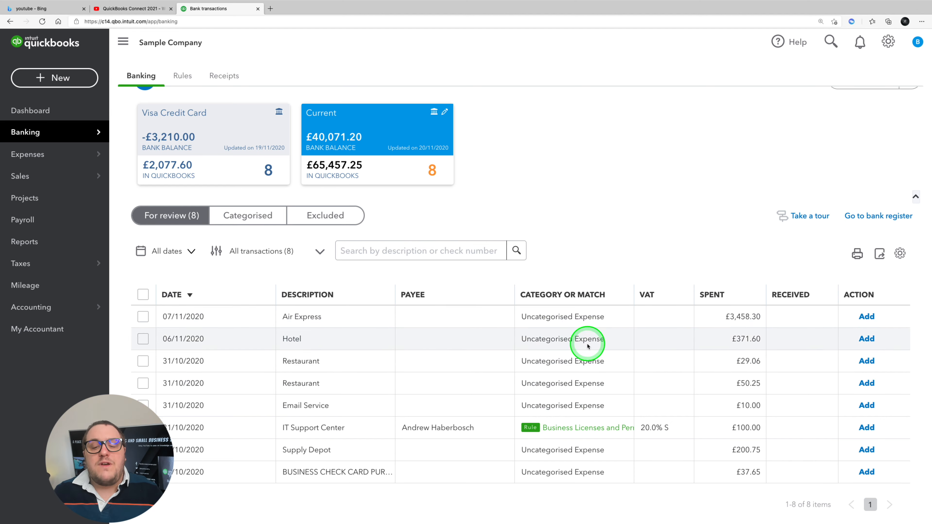
# Step: Expand the £29.06 restaurant transaction and set its category to Meals and entertainment
pyautogui.click(311, 363)
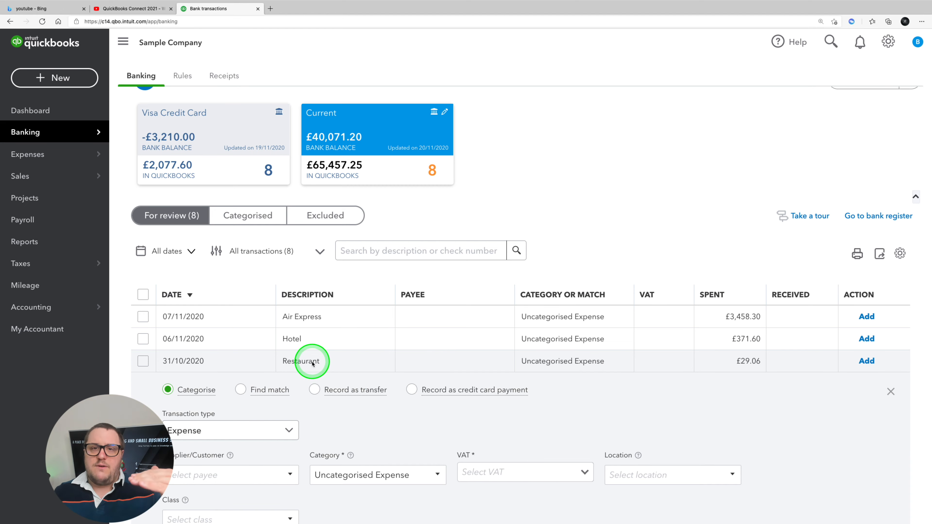
pyautogui.scroll(-1, 322, 416)
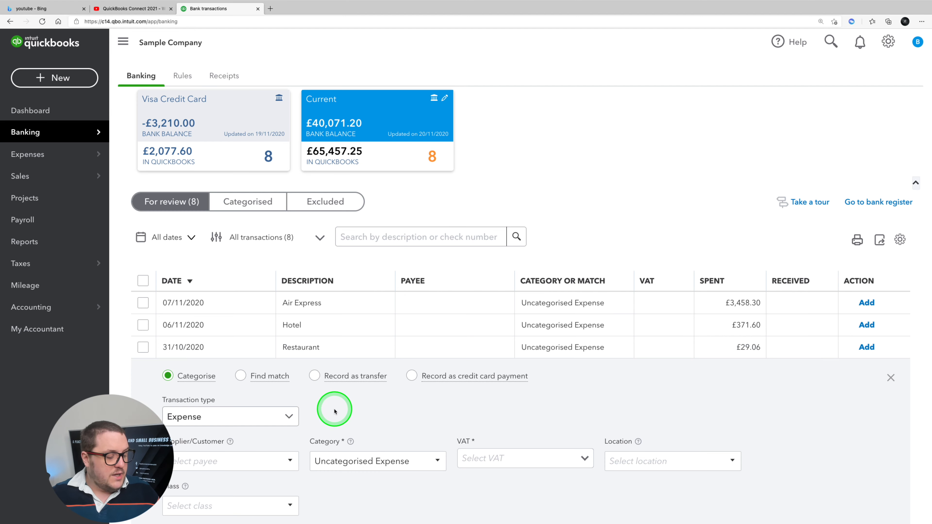
pyautogui.scroll(-3, 348, 406)
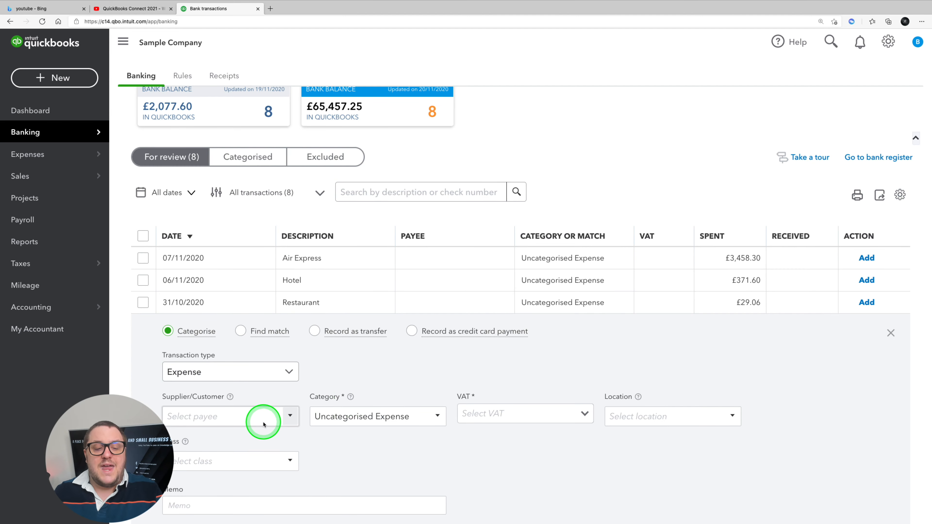
pyautogui.click(379, 421)
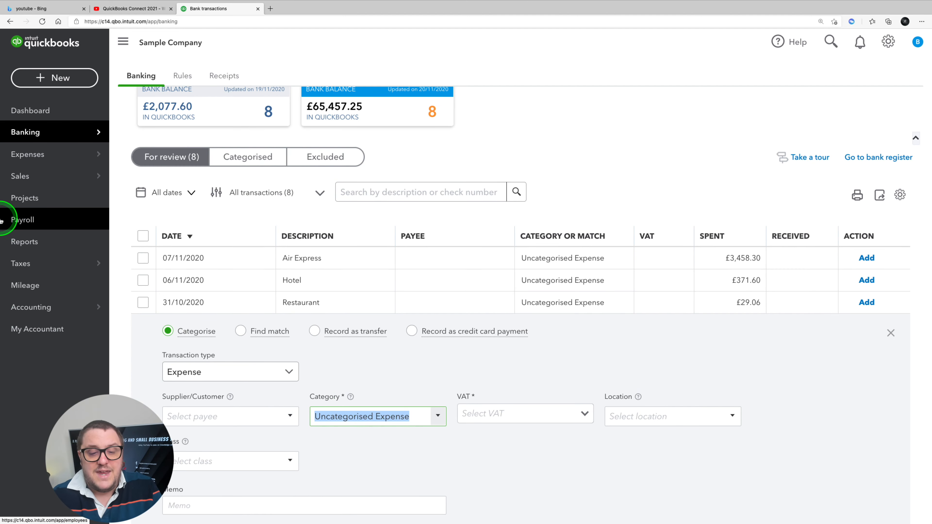
pyautogui.write('meal')
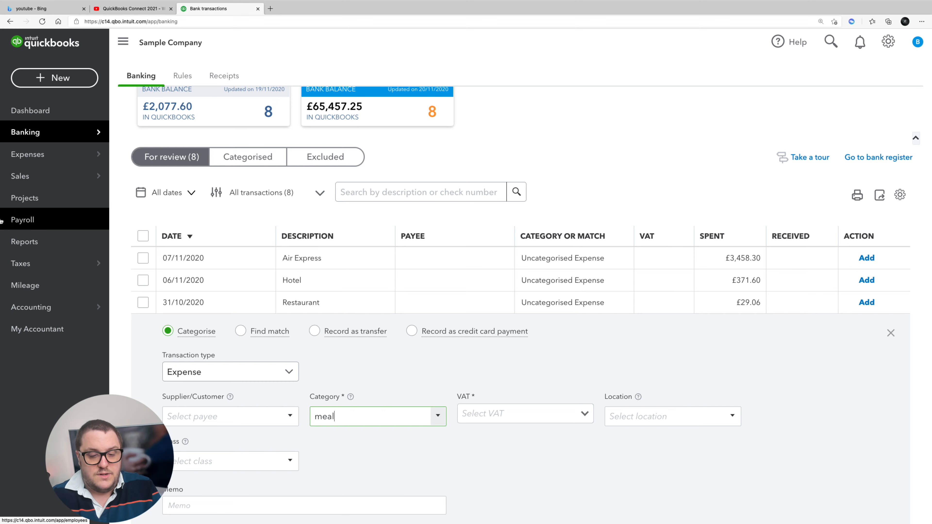
pyautogui.press('Tab')
# Step: Set the restaurant transaction's VAT to 20.0% S and accept it as the default tax code for Meals and entertainment
pyautogui.click(502, 418)
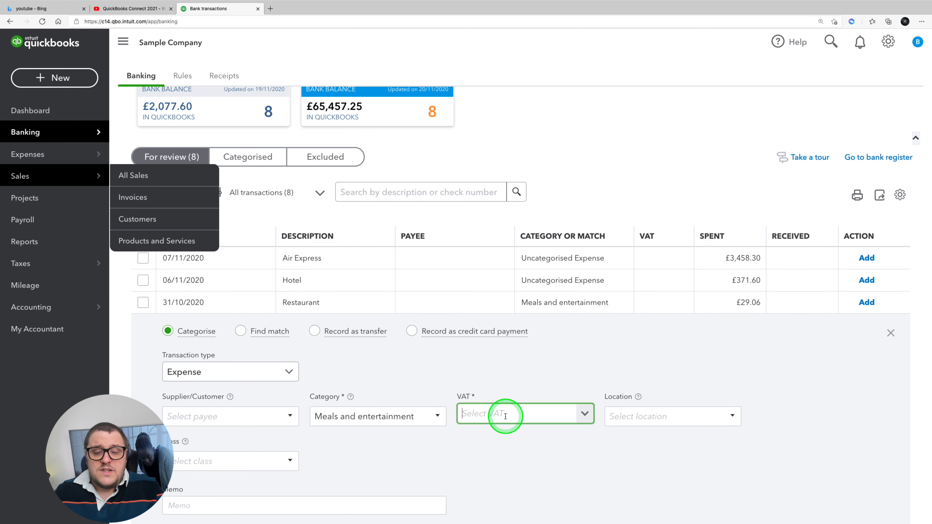
pyautogui.write('20')
pyautogui.scroll(-2, 499, 358)
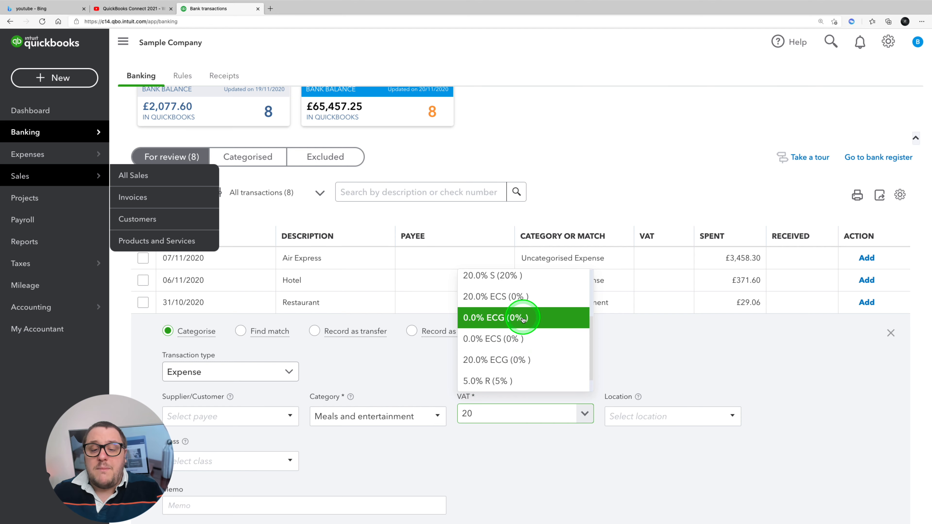
pyautogui.scroll(1, 520, 313)
pyautogui.click(515, 297)
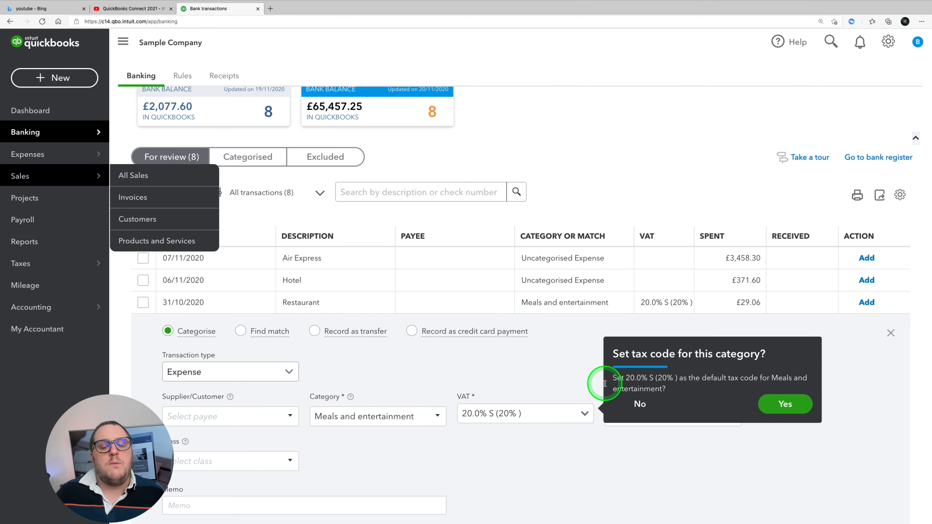
pyautogui.click(787, 405)
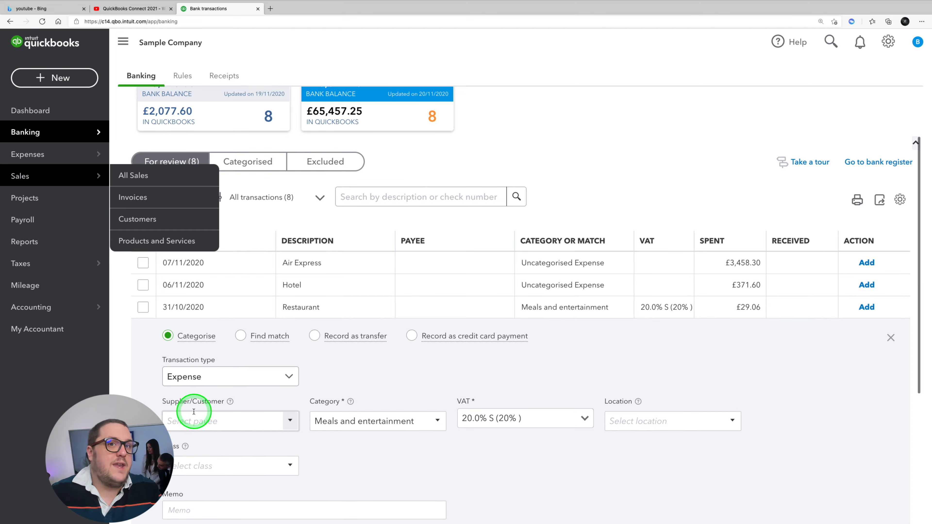
# Step: Add the categorised £29.06 restaurant expense to the books
pyautogui.scroll(-5, 271, 369)
pyautogui.scroll(4, 282, 402)
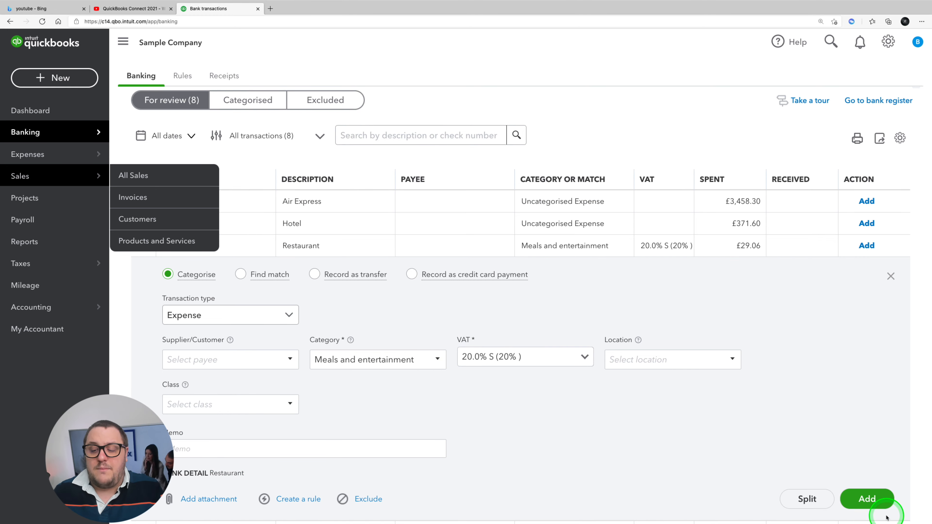
pyautogui.click(867, 499)
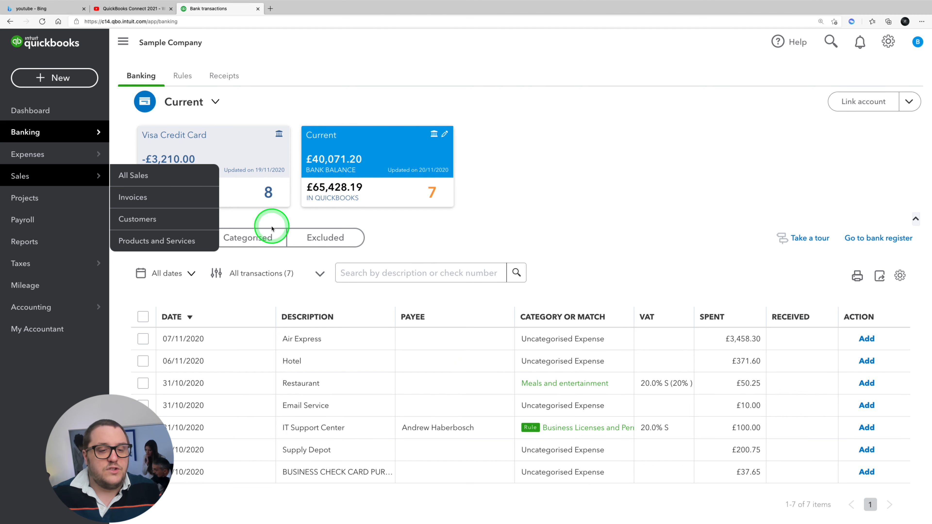
# Step: Review the categorised bank transactions, and view the expense recorded for the restaurant payment before closing it
pyautogui.click(248, 239)
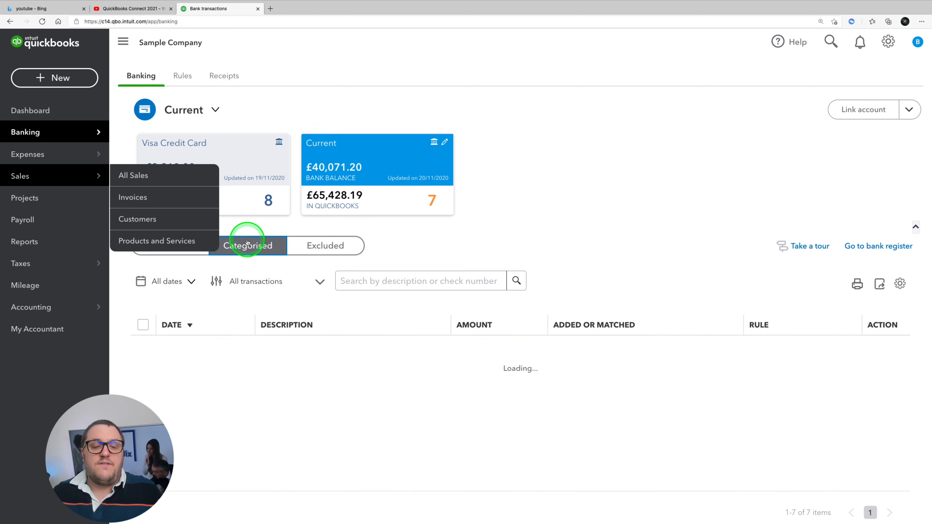
pyautogui.click(69, 176)
pyautogui.click(69, 133)
pyautogui.click(256, 245)
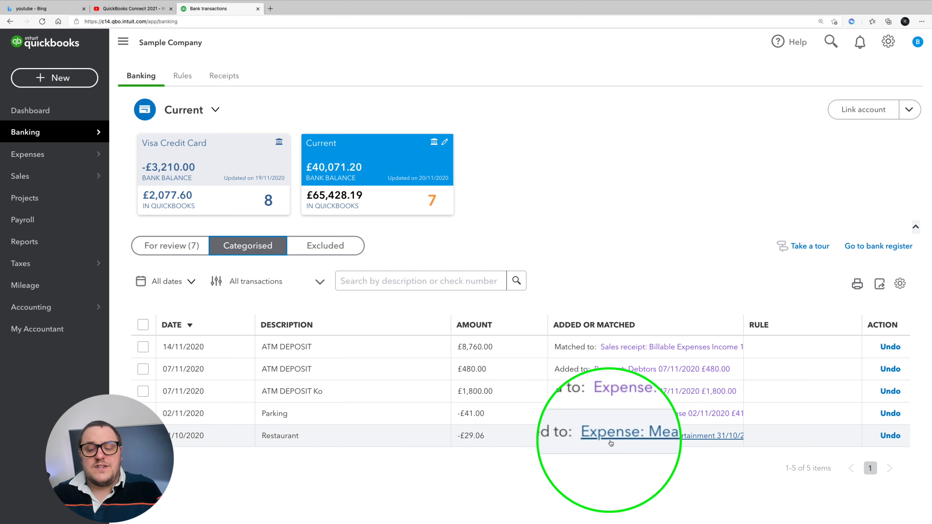
pyautogui.click(632, 437)
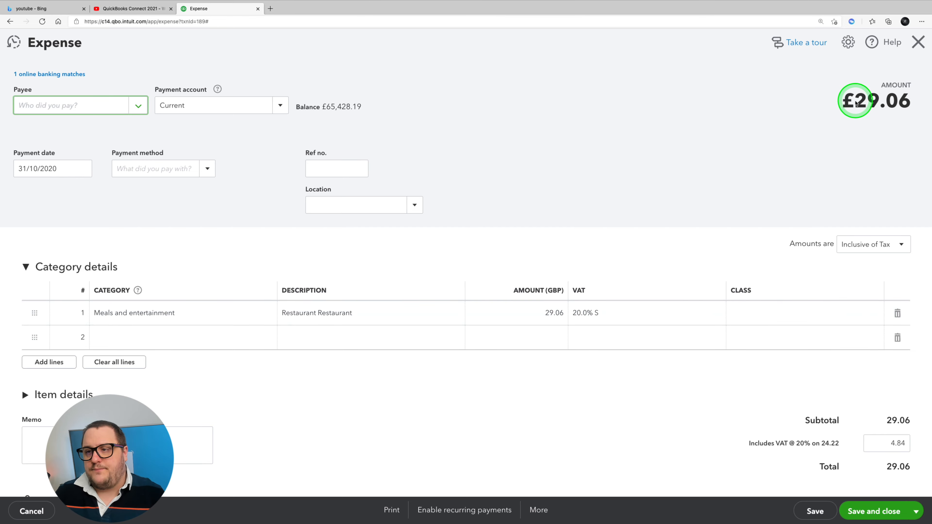
pyautogui.click(919, 41)
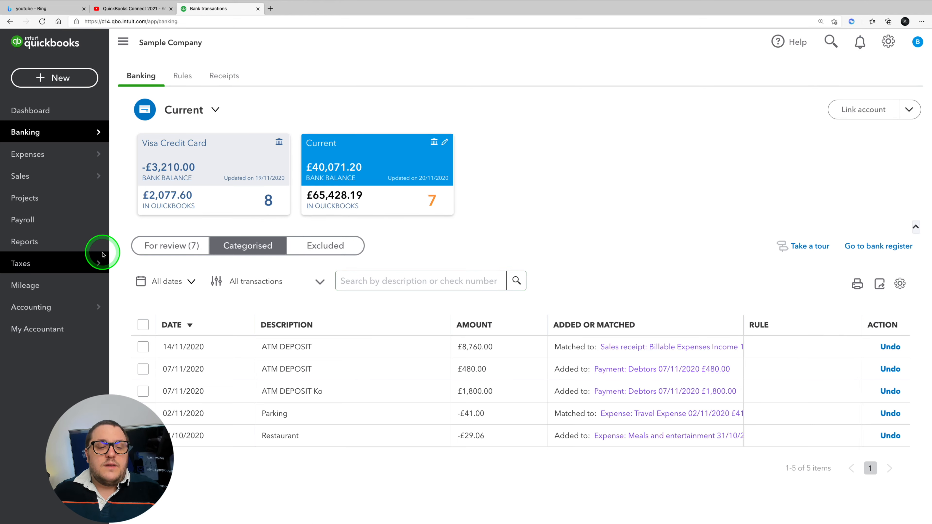
# Step: Add the £50.25 restaurant transaction from the review list and create the suggested Meals and entertainment rule with auto-add on and no payee
pyautogui.click(162, 246)
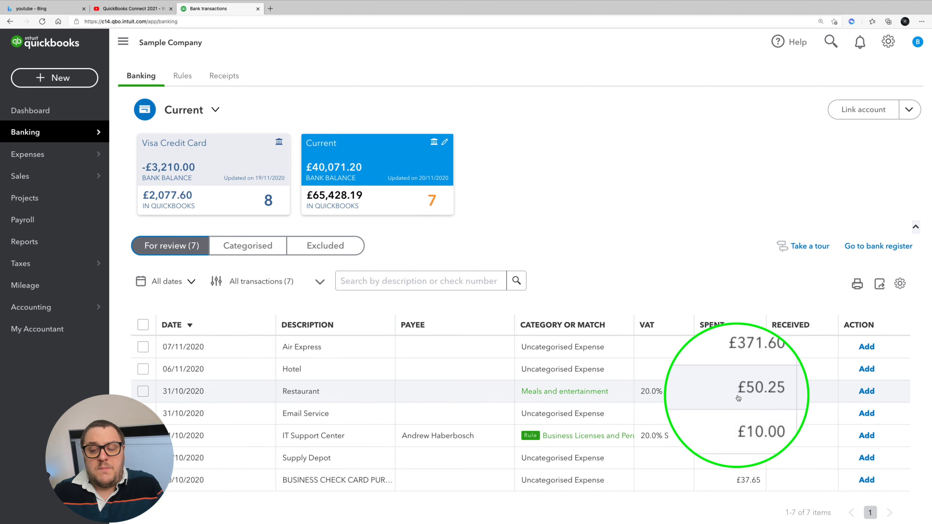
pyautogui.click(868, 391)
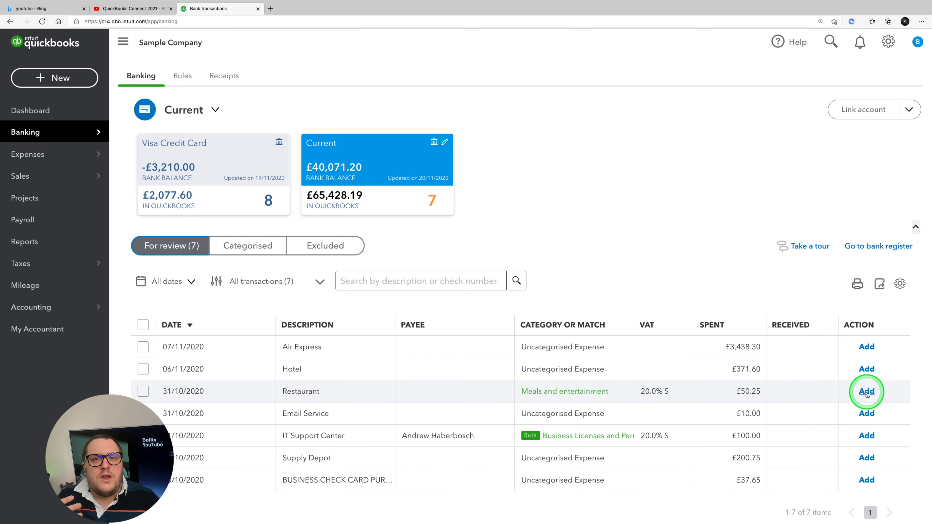
pyautogui.click(867, 392)
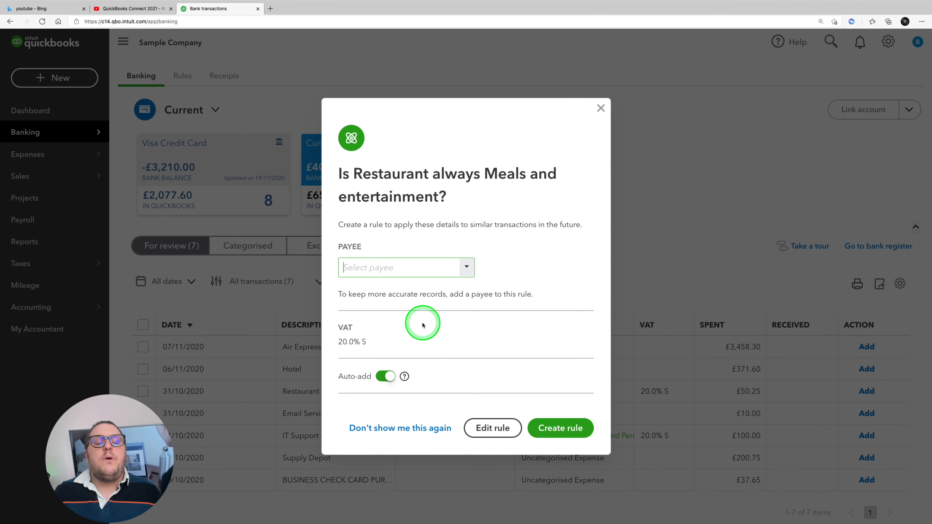
pyautogui.click(475, 272)
pyautogui.click(487, 209)
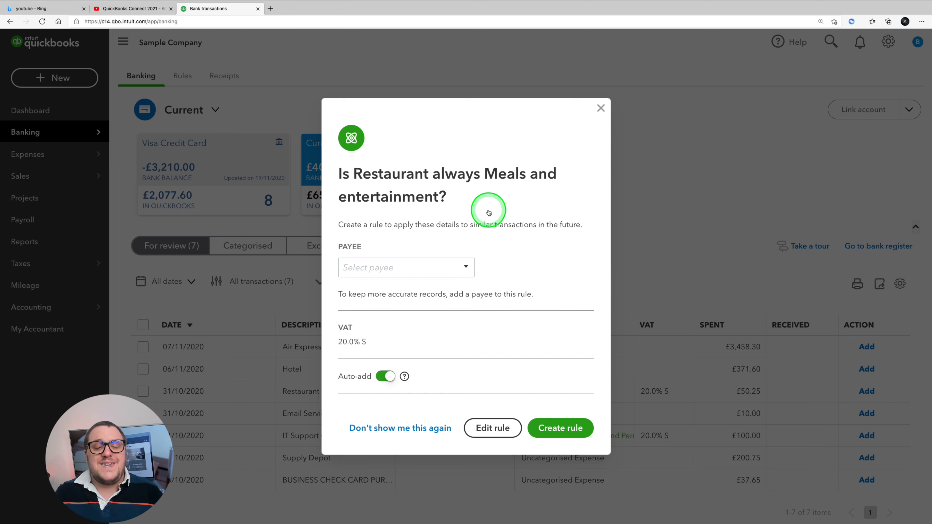
pyautogui.click(561, 434)
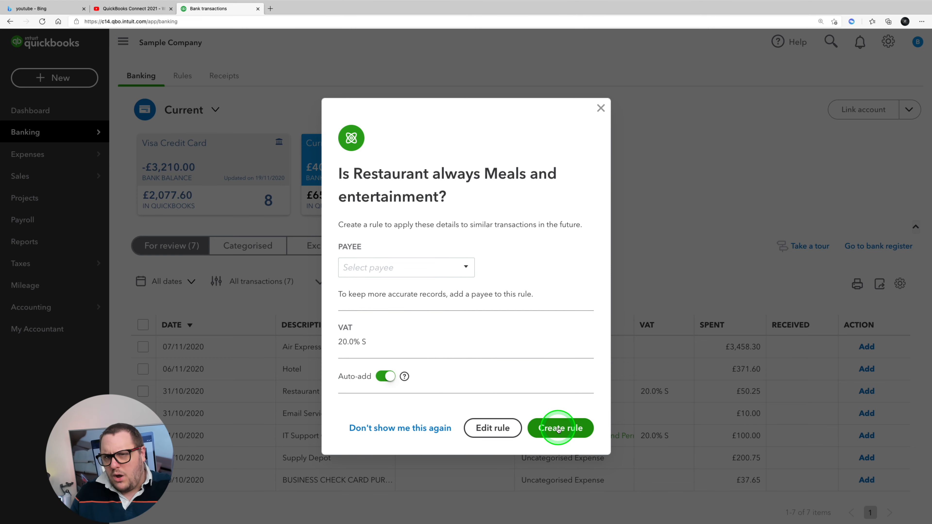
pyautogui.click(559, 430)
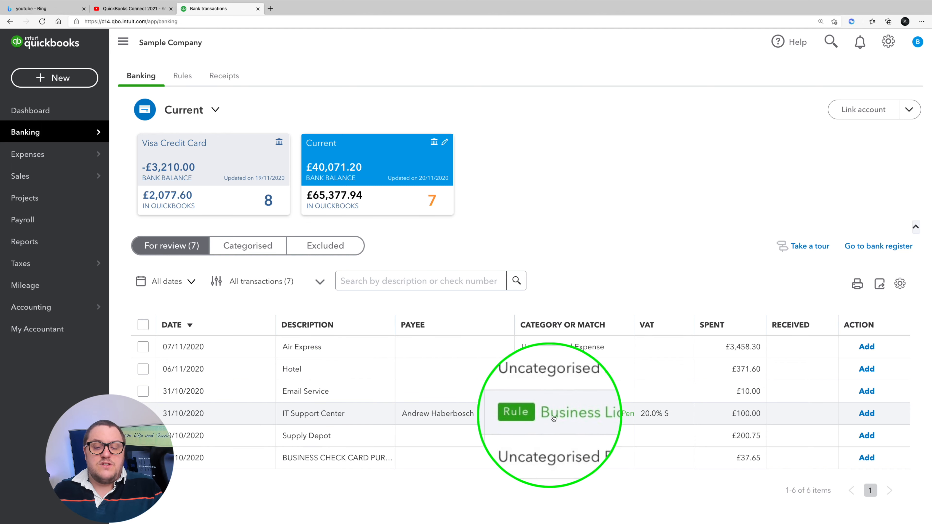
# Step: Add the £100.00 IT Support Center transaction with the category its rule assigns, and check the list of bank rules
pyautogui.click(585, 420)
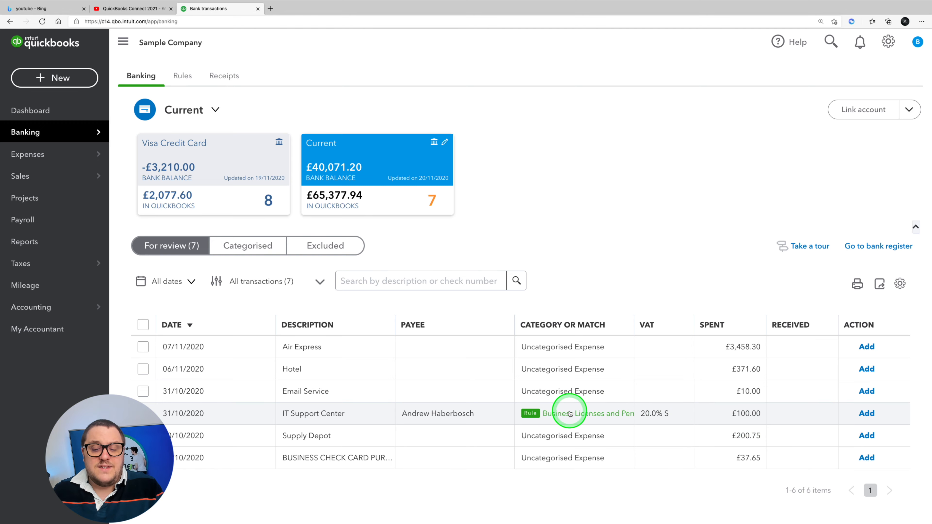
pyautogui.click(867, 414)
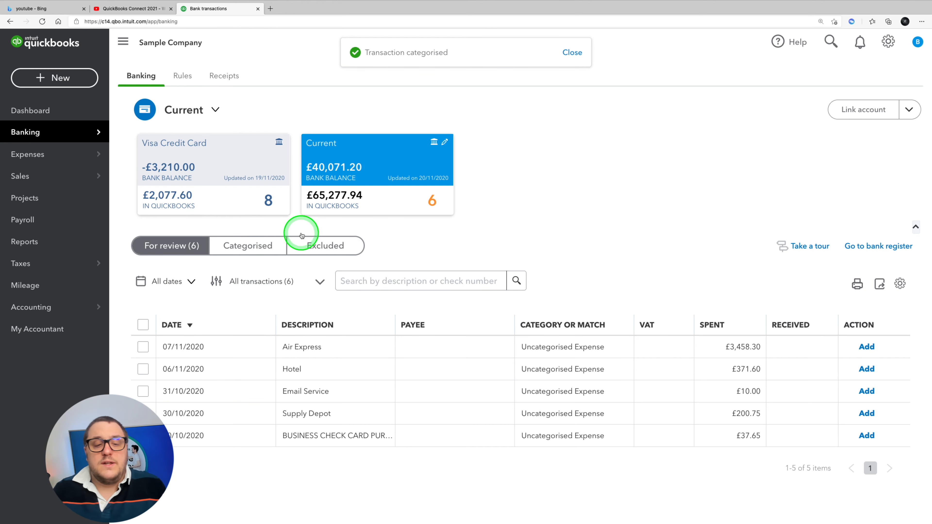
pyautogui.click(191, 84)
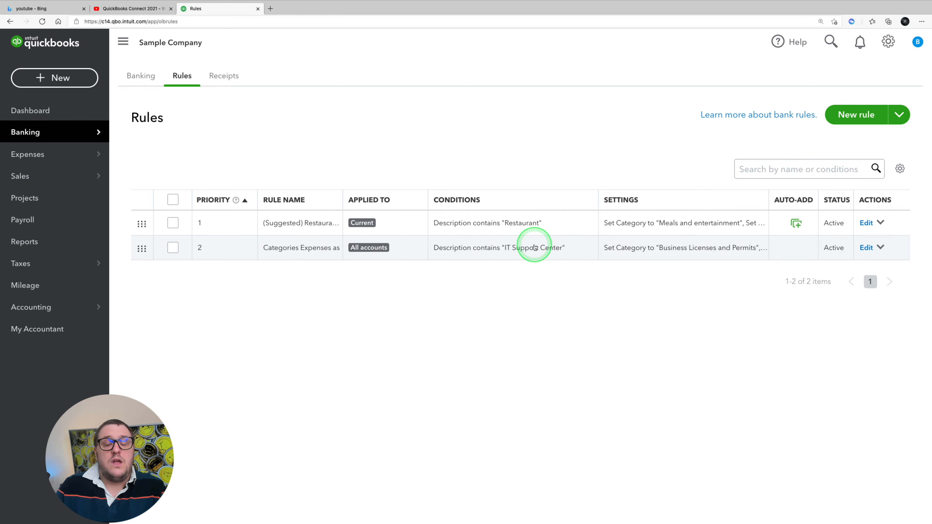
pyautogui.click(144, 82)
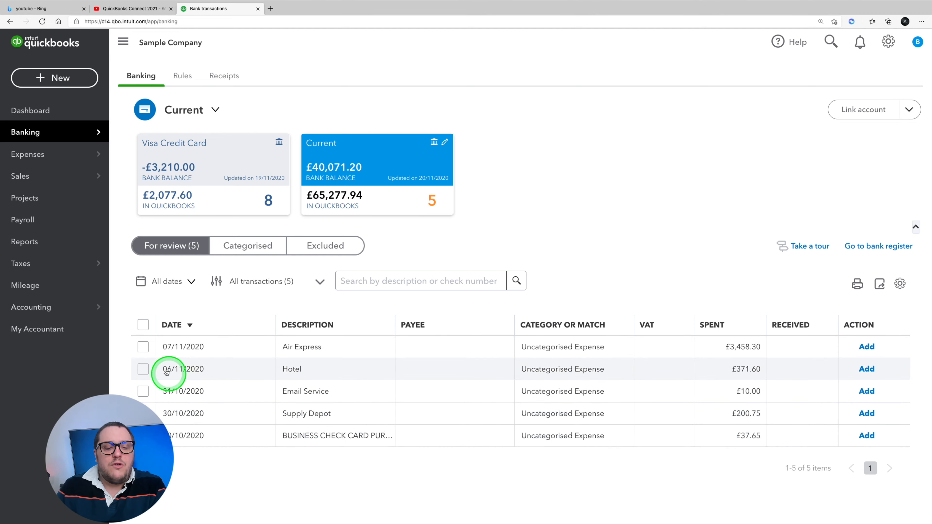
# Step: Bulk-update the Air Express and Hotel transactions to category Travel Expense with VAT 20.0% S, applying and accepting both
pyautogui.click(143, 347)
pyautogui.click(143, 364)
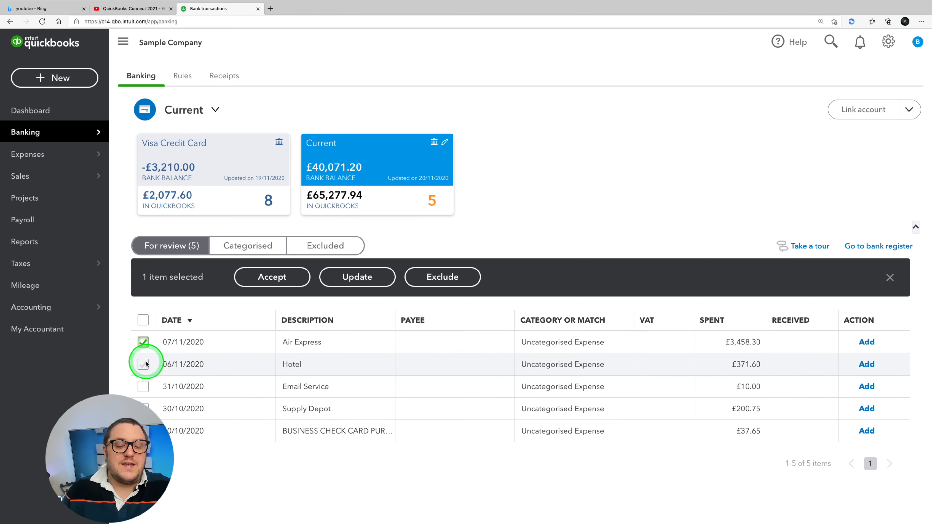
pyautogui.click(367, 278)
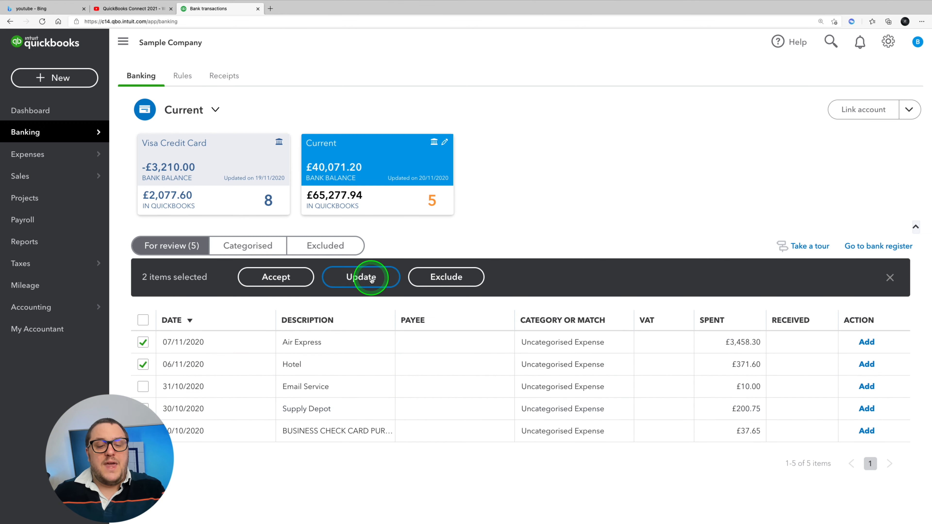
pyautogui.click(545, 253)
pyautogui.write('tra')
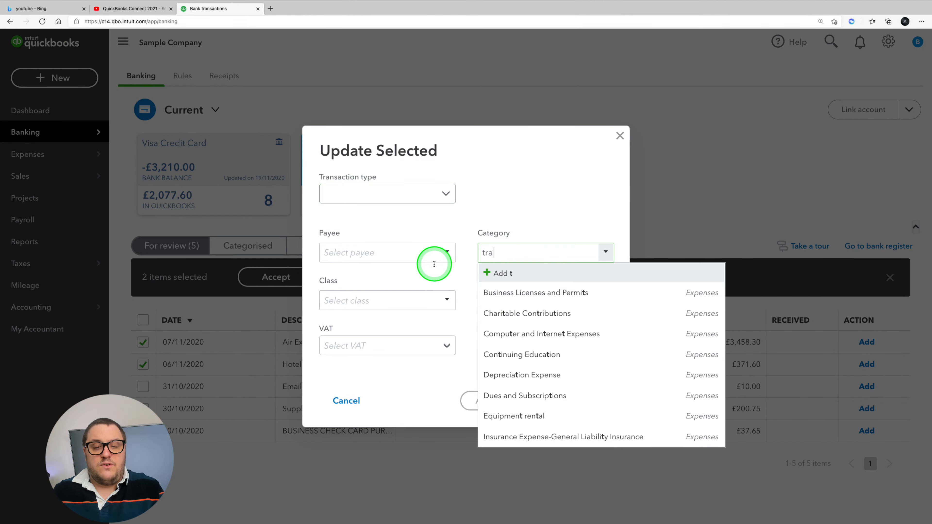
pyautogui.click(512, 292)
pyautogui.click(356, 342)
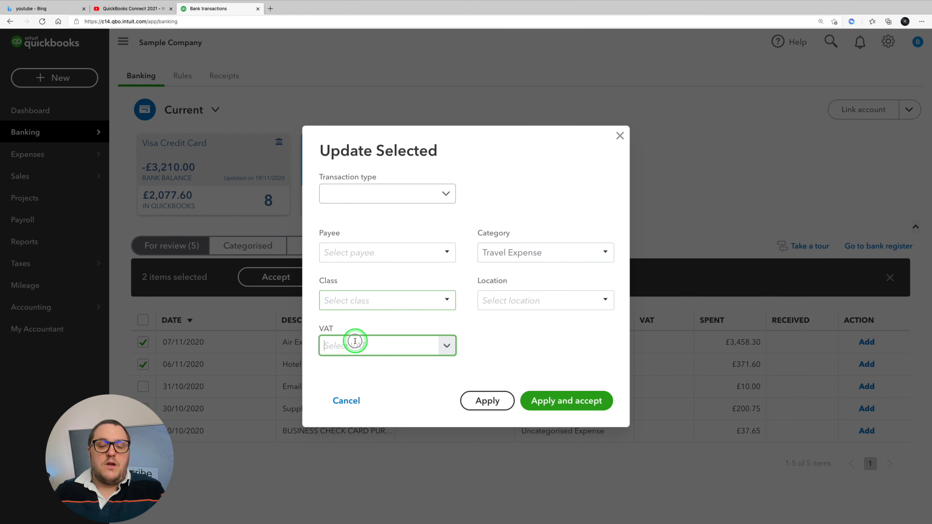
pyautogui.write('20')
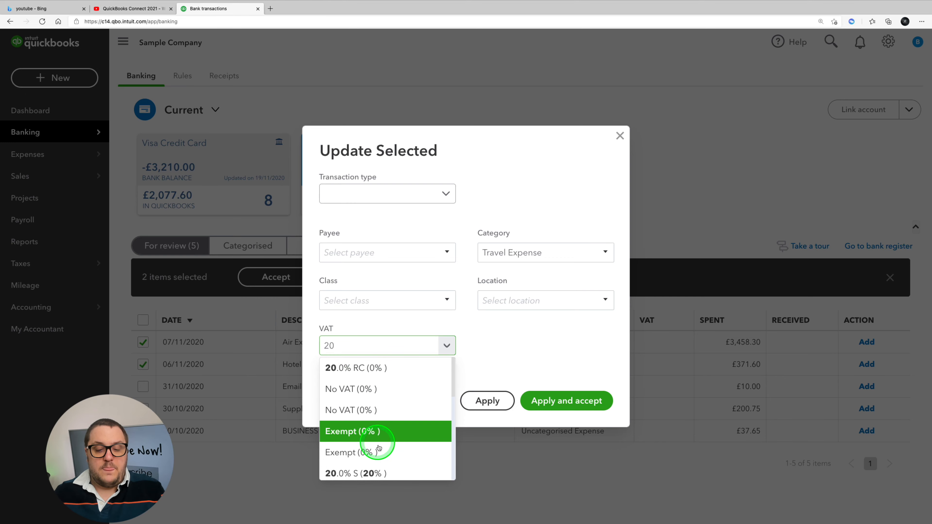
pyautogui.click(378, 465)
pyautogui.click(568, 401)
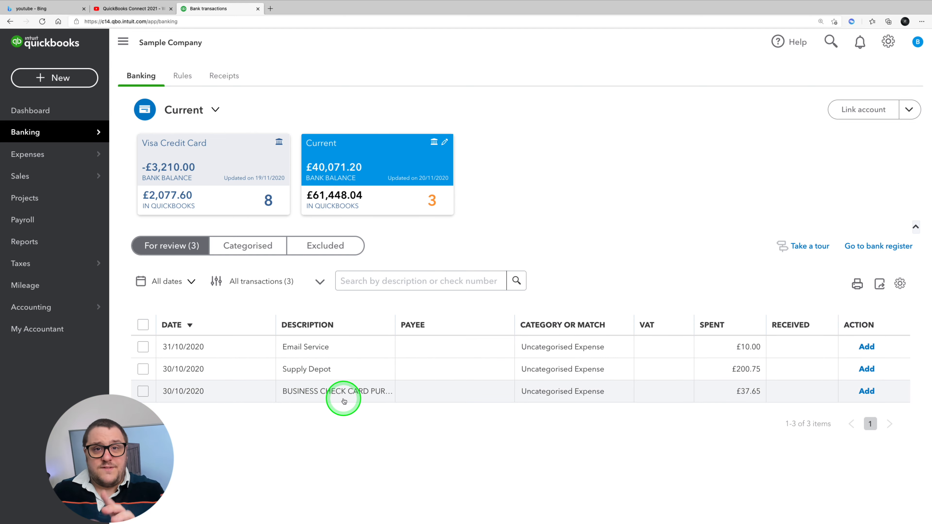
# Step: Categorise the £10.00 Email Service transaction as Computer and Internet Expenses with VAT 20.0% S
pyautogui.click(307, 347)
pyautogui.scroll(-3, 446, 427)
pyautogui.click(388, 333)
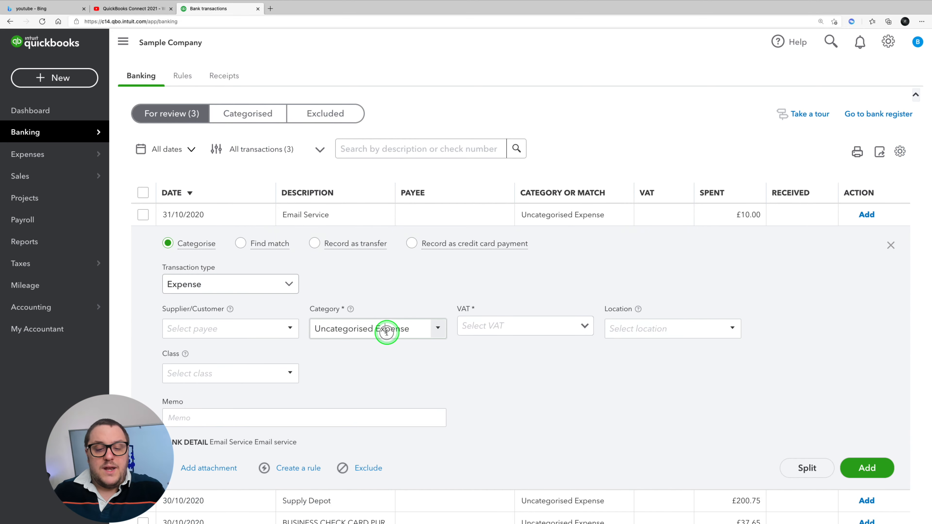
pyautogui.moveTo(2, 137)
pyautogui.write('comp')
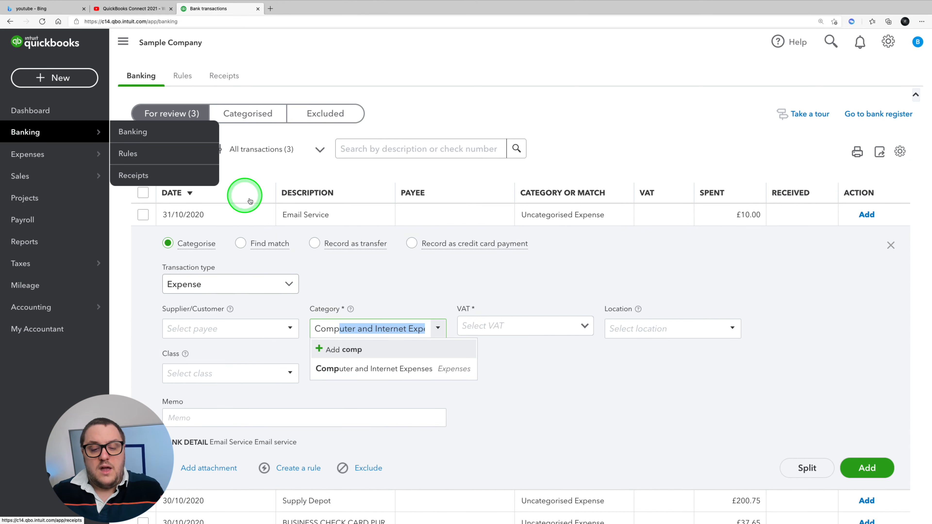
pyautogui.click(411, 371)
pyautogui.click(581, 326)
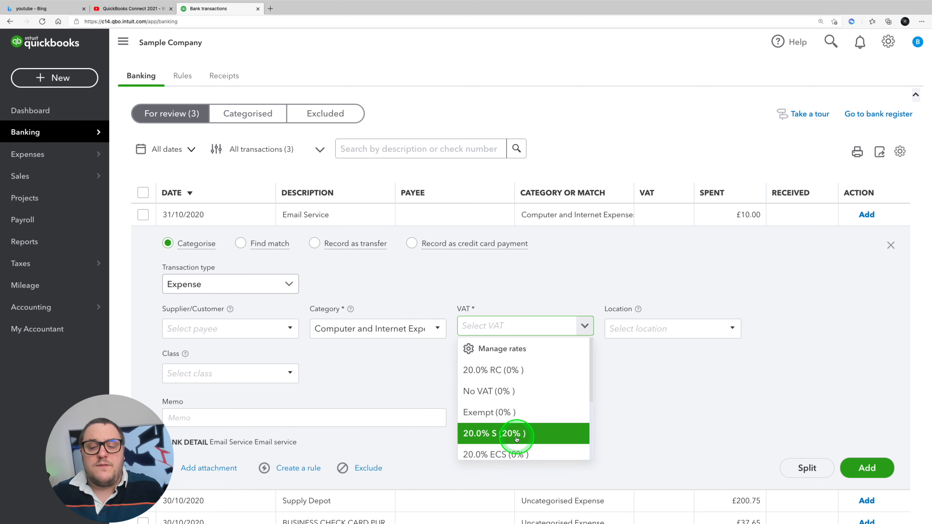
pyautogui.click(510, 434)
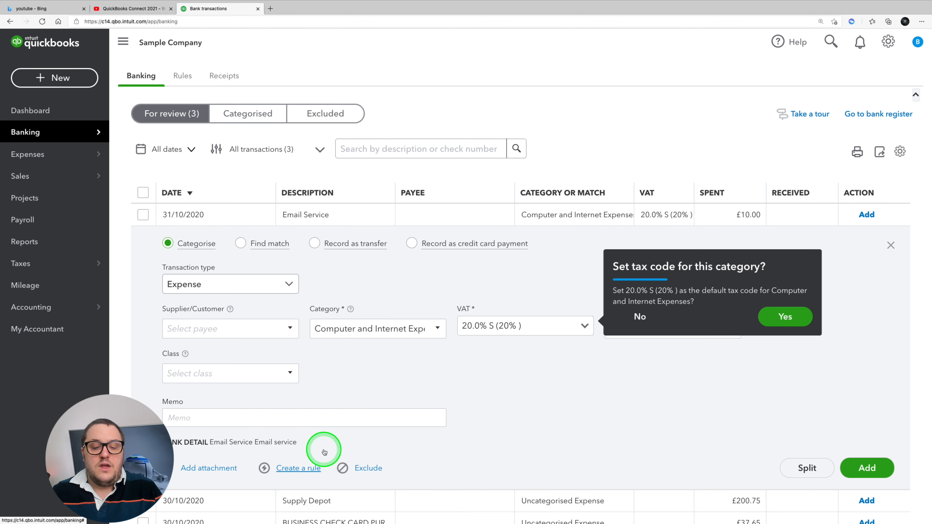
# Step: Create and save a rule named Email Service from the Email Service transaction, keeping its prefilled conditions and assignments
pyautogui.click(318, 467)
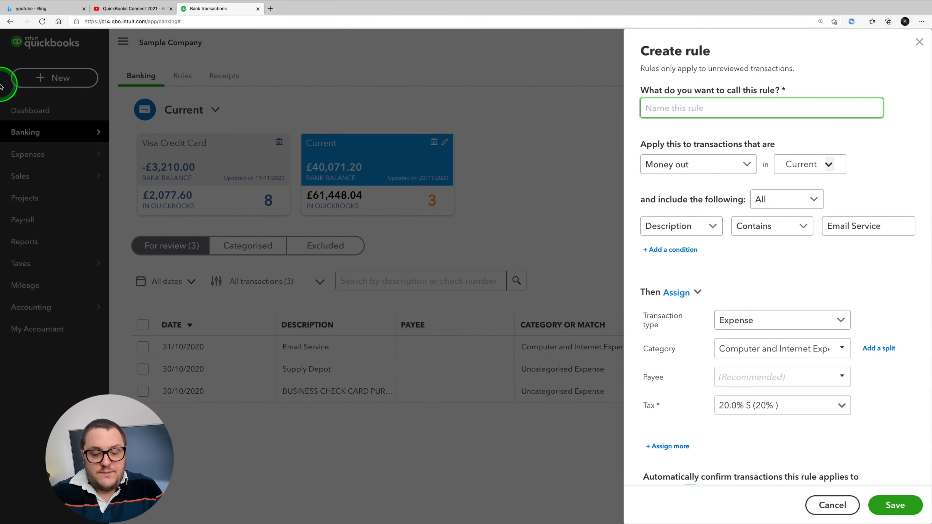
pyautogui.write('Emial')
pyautogui.press('BackSpace')
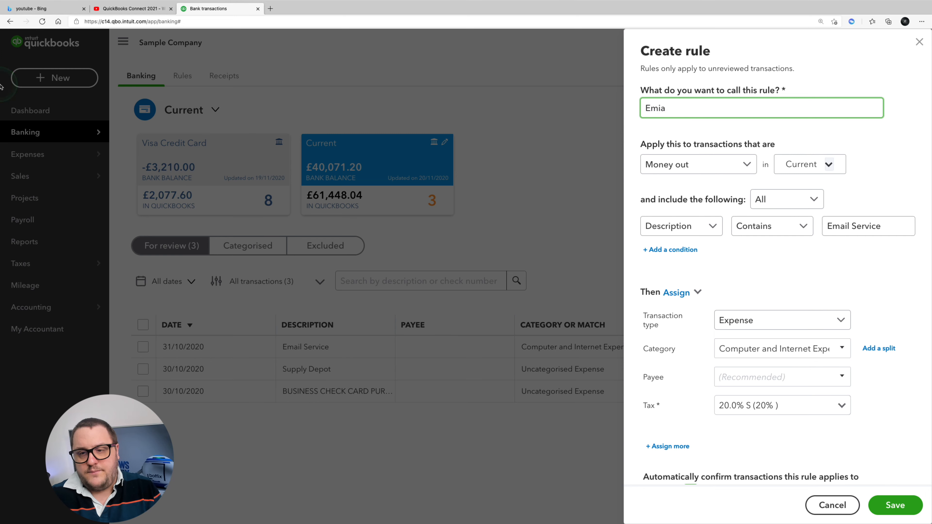
pyautogui.write('il Service')
pyautogui.press('Tab')
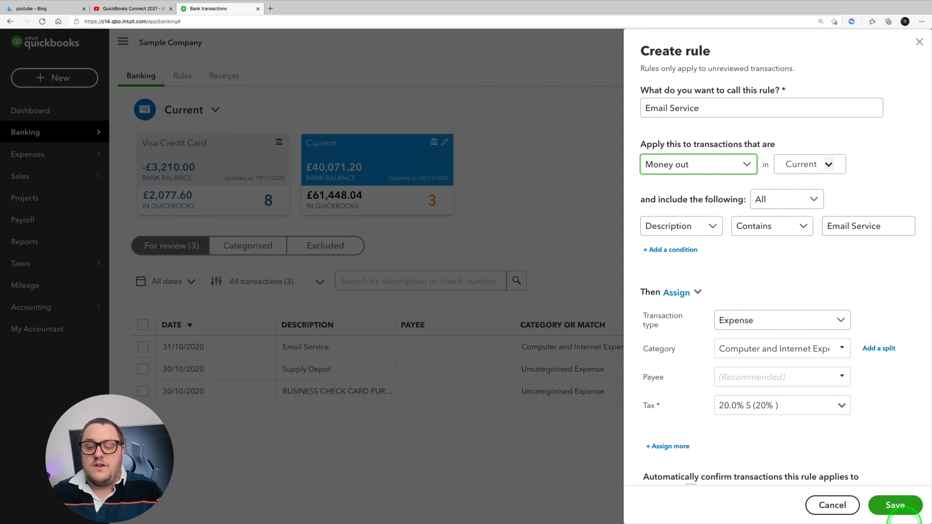
pyautogui.click(889, 507)
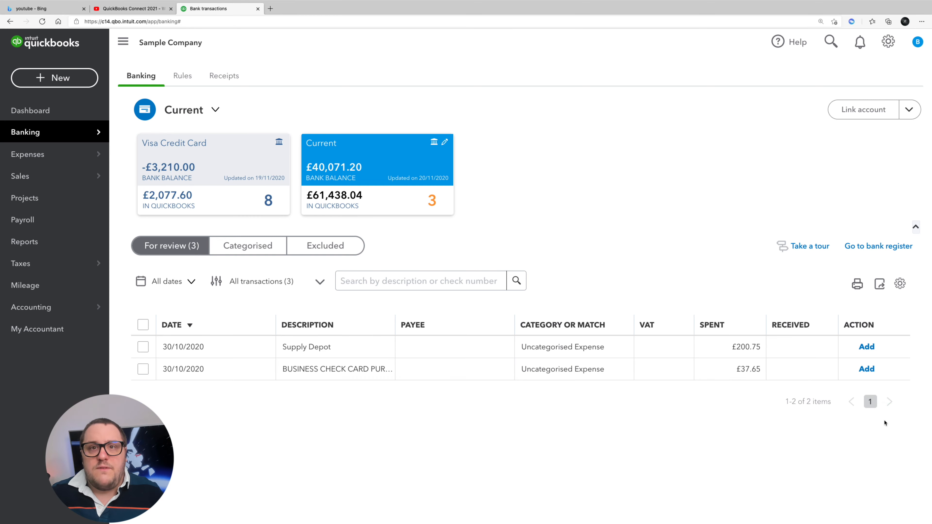
# Step: Categorise the £200.75 Supply Depot transaction as Postage and Delivery with VAT 20.0% S
pyautogui.click(294, 347)
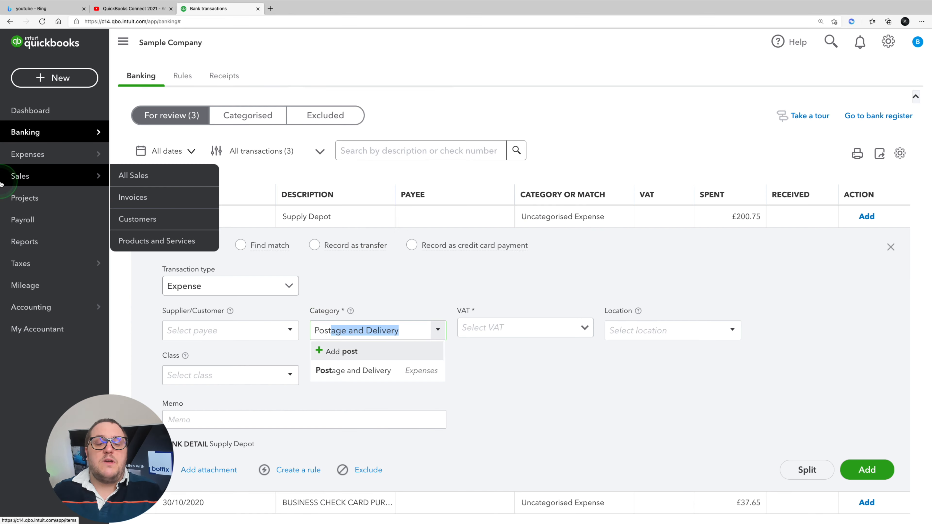
pyautogui.click(389, 371)
pyautogui.click(519, 322)
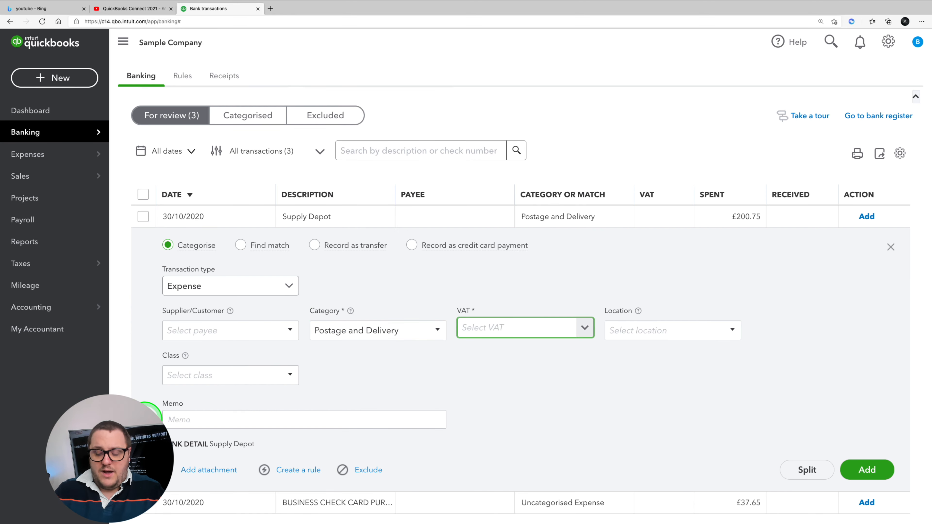
pyautogui.write('20')
pyautogui.click(486, 440)
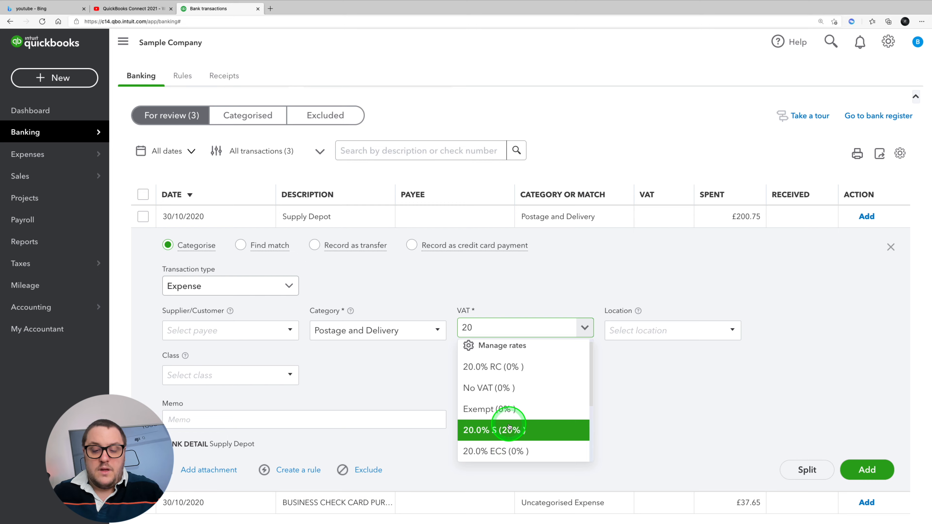
# Step: Create and save a rule named Supply Depot from the Supply Depot transaction, leaving auto-add on
pyautogui.click(298, 470)
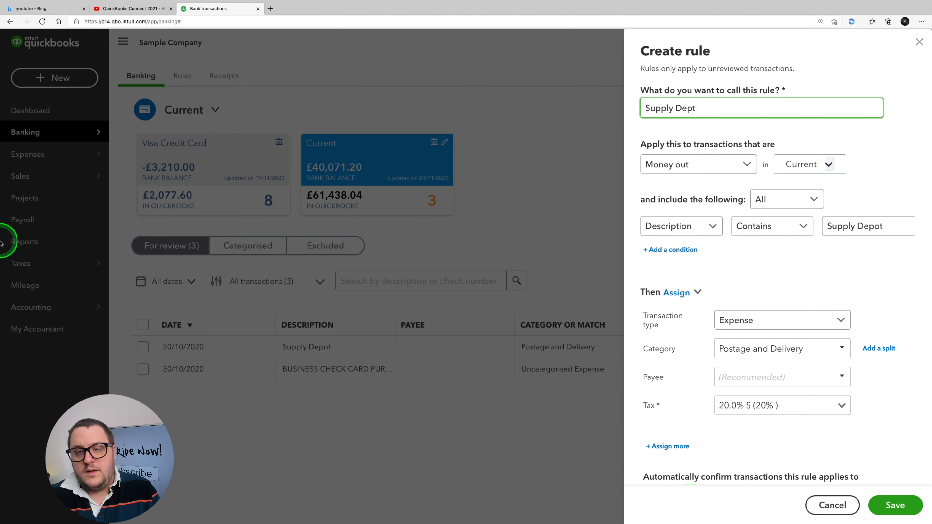
pyautogui.press('Tab')
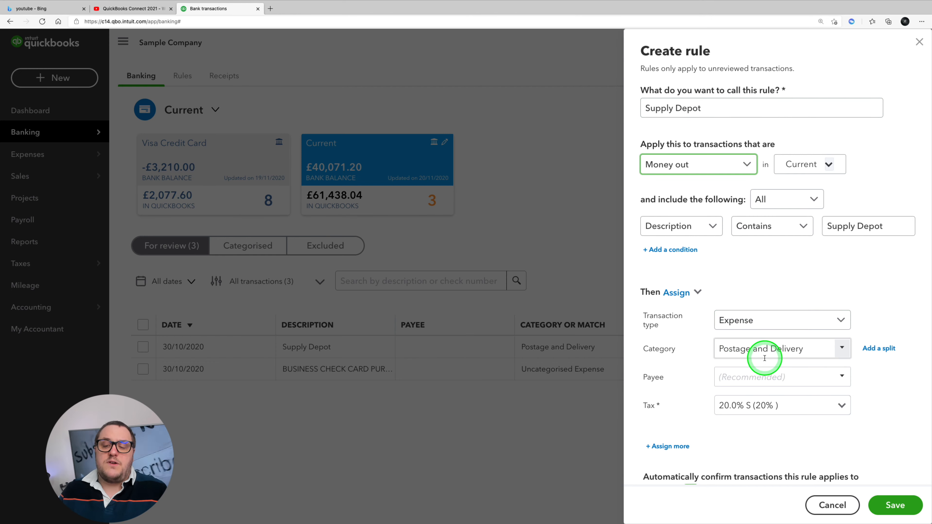
pyautogui.scroll(-2, 748, 404)
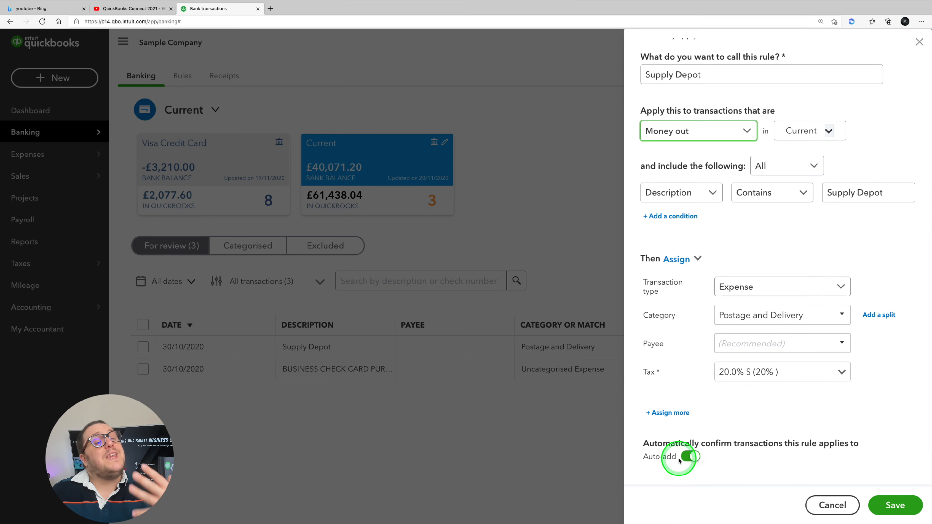
pyautogui.click(895, 505)
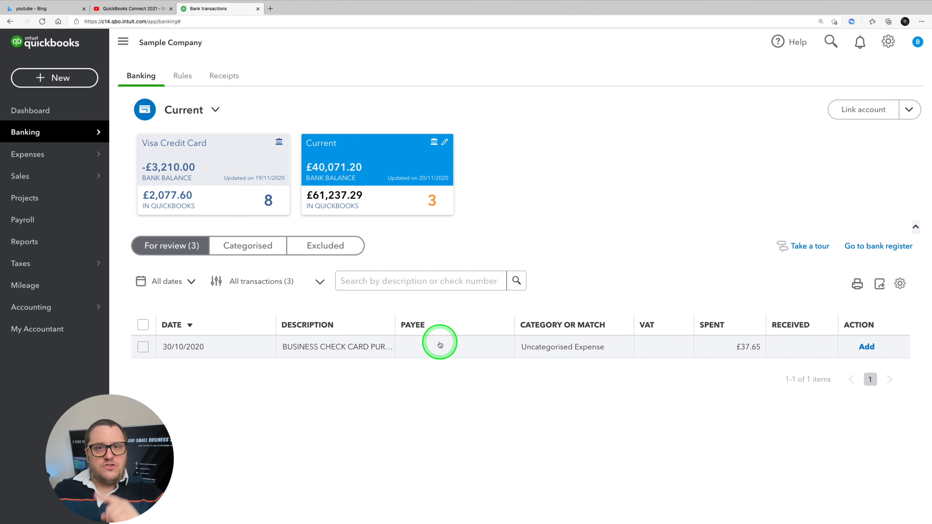
# Step: Record the £37.65 business check card purchase as a transfer to the Visa Credit Card account
pyautogui.click(470, 349)
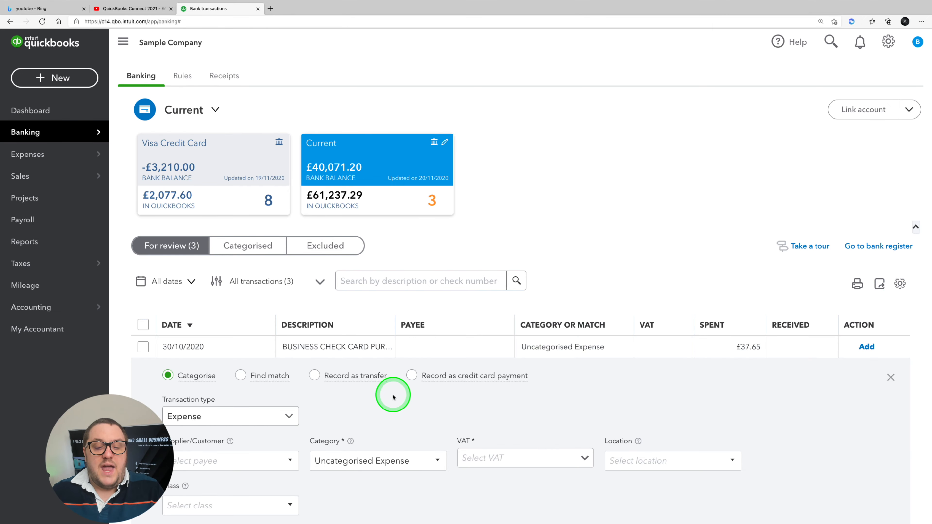
pyautogui.scroll(-4, 411, 395)
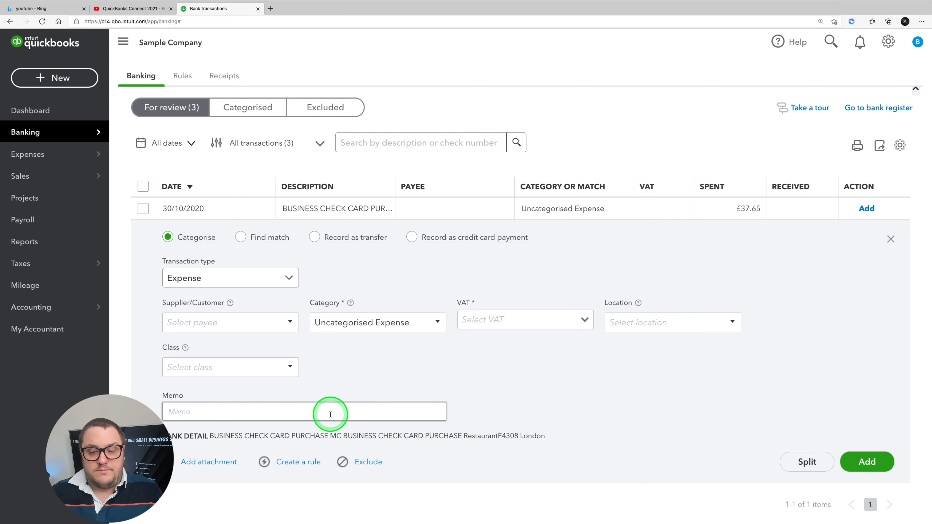
pyautogui.click(315, 237)
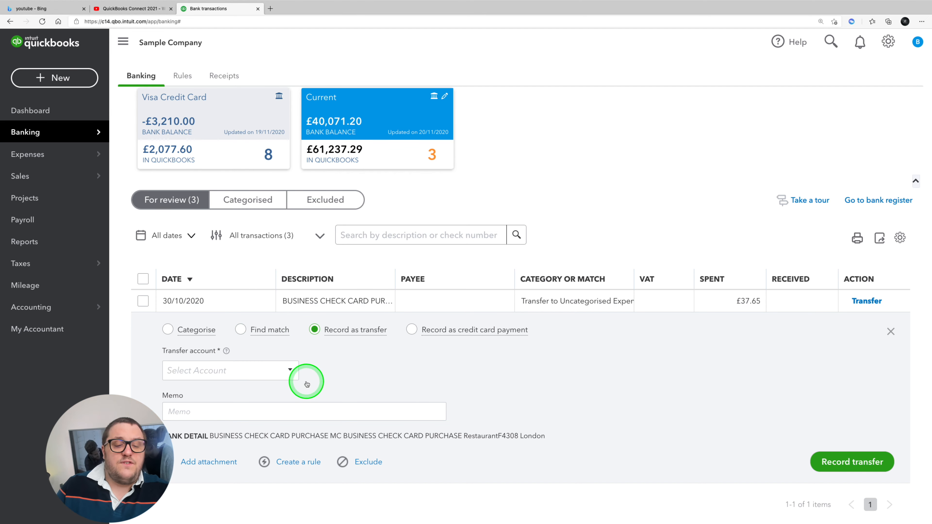
pyautogui.click(292, 369)
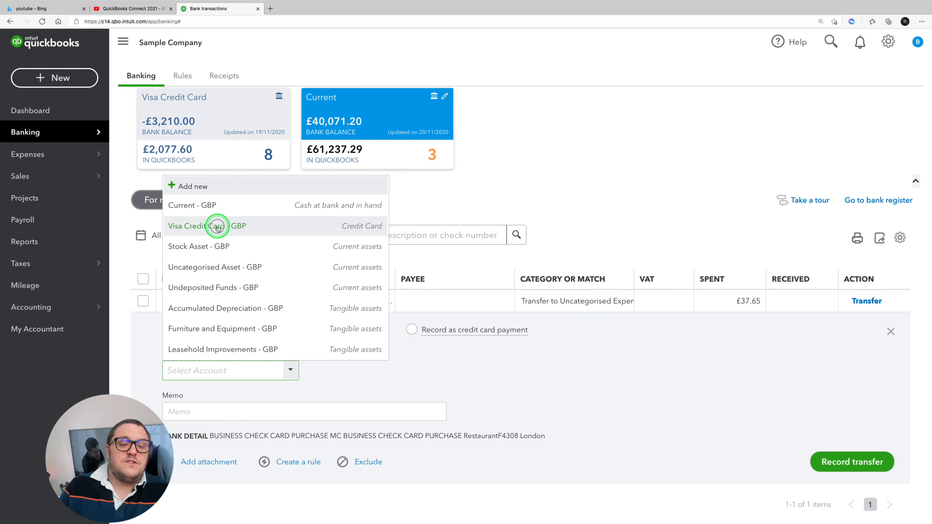
pyautogui.click(218, 225)
pyautogui.click(833, 462)
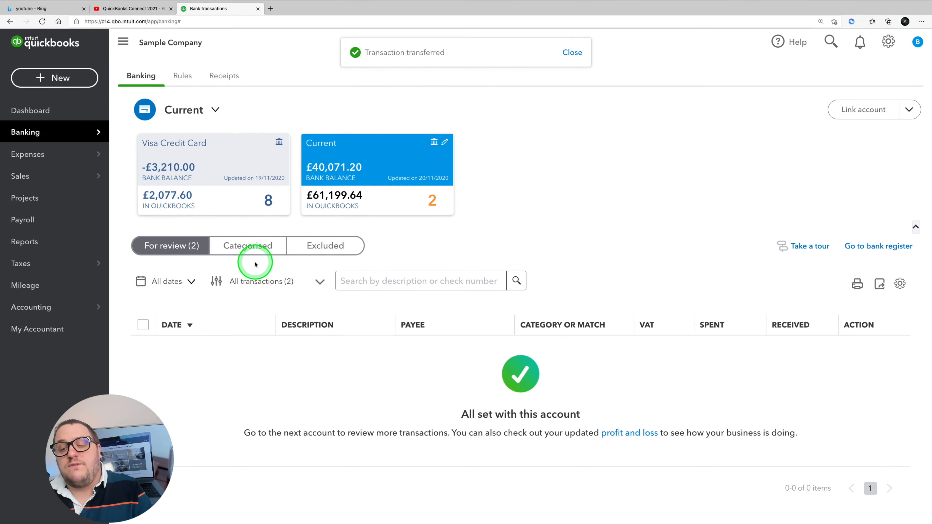
# Step: Undo the £37.65 business check card transfer in the categorised transactions
pyautogui.click(246, 246)
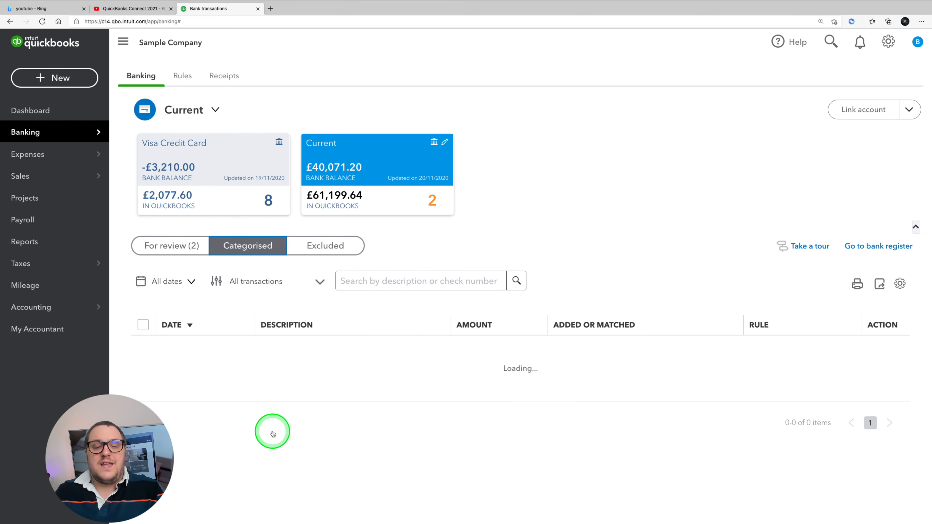
pyautogui.scroll(-3, 370, 367)
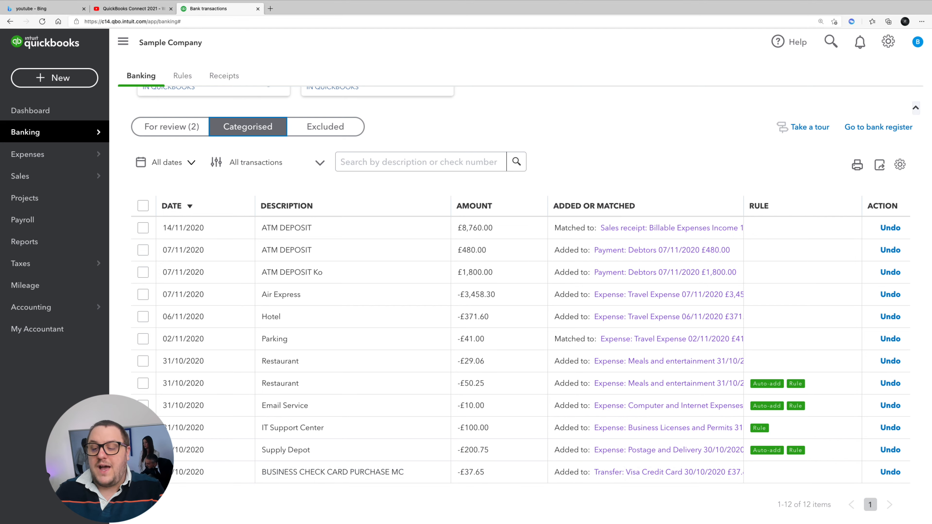
pyautogui.click(890, 472)
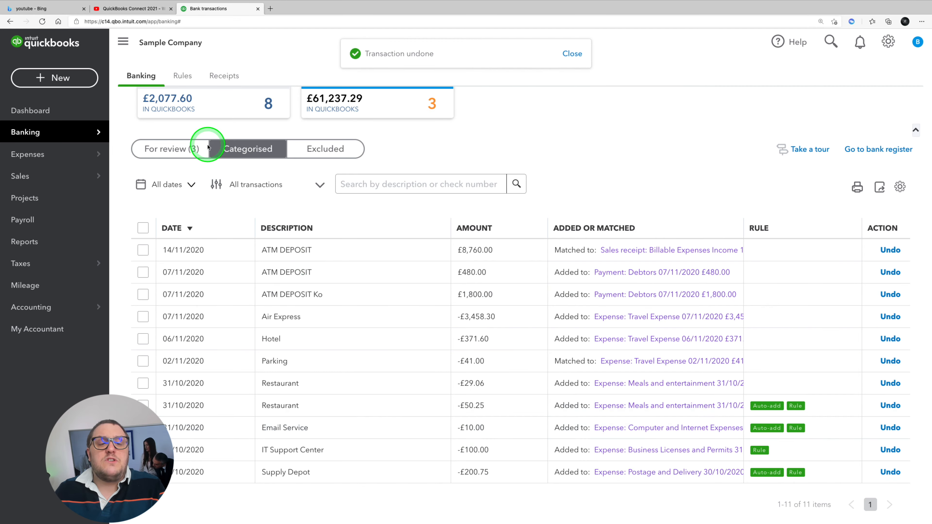
# Step: Reopen the £37.65 business check card purchase among the Current account's transactions for review
pyautogui.click(177, 148)
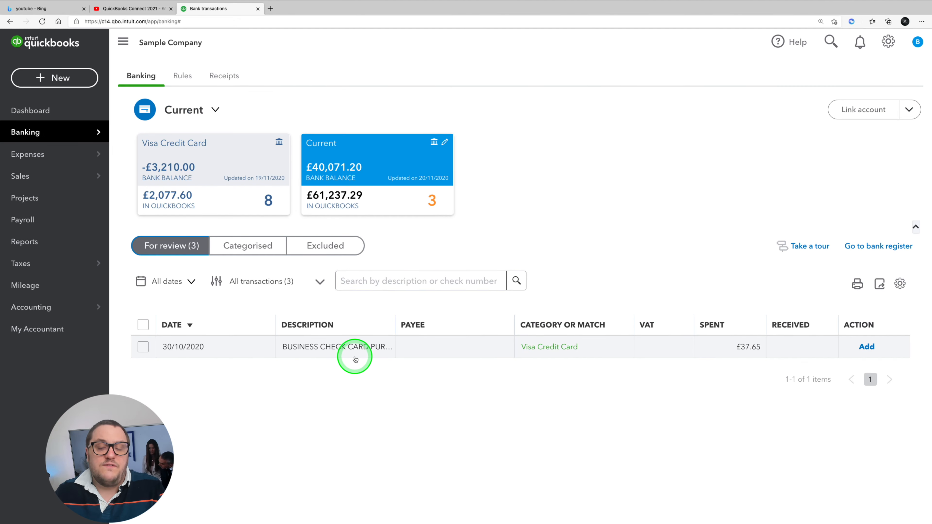
pyautogui.click(386, 352)
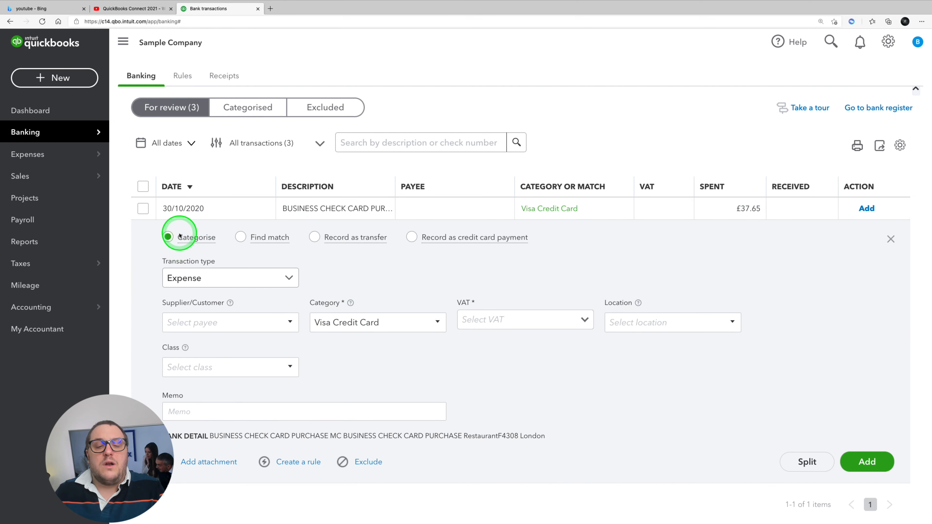
# Step: Check the Expenses and Advanced options in the company's account settings without changing them, and return to the bank transactions
pyautogui.scroll(4, 487, 267)
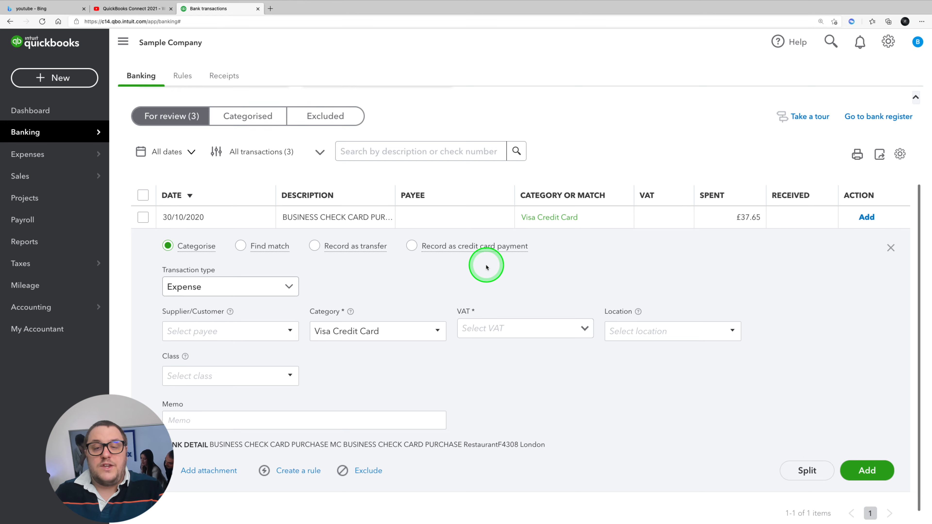
pyautogui.click(889, 43)
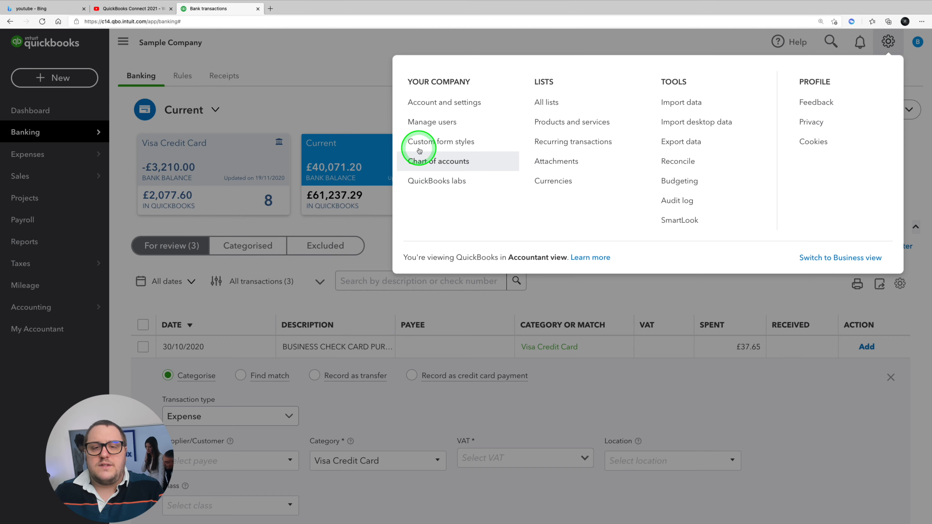
pyautogui.click(422, 104)
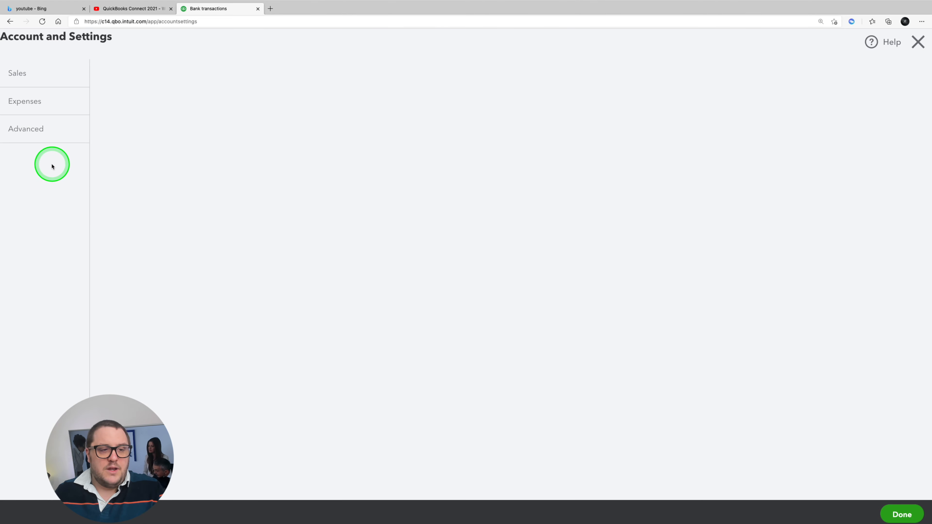
pyautogui.click(25, 99)
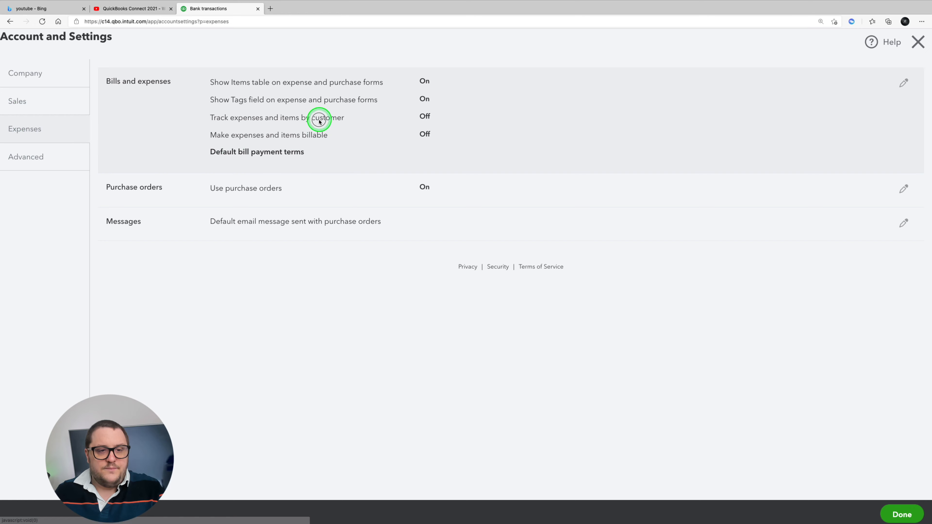
pyautogui.click(370, 141)
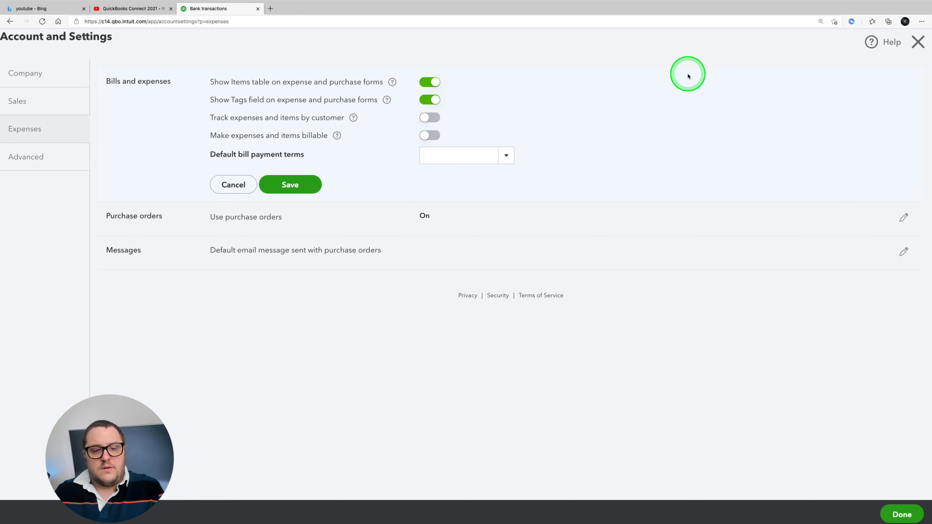
pyautogui.click(41, 151)
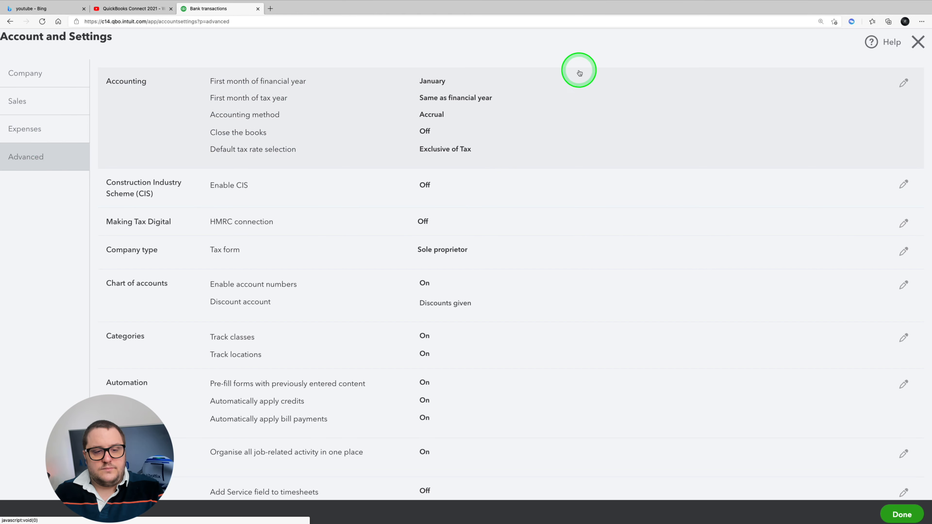
pyautogui.click(918, 42)
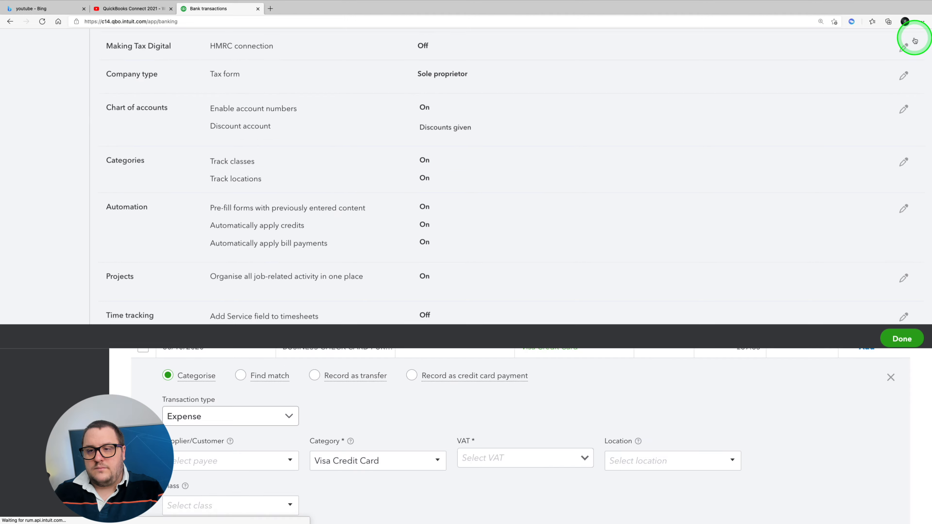
pyautogui.click(496, 290)
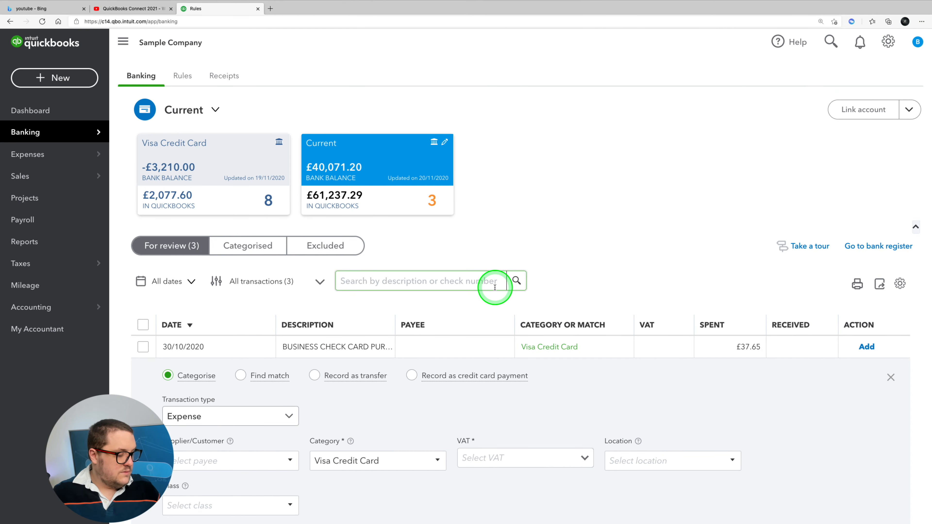
# Step: Set the category of the £37.65 business check card purchase to Travel Expense
pyautogui.scroll(-4, 493, 288)
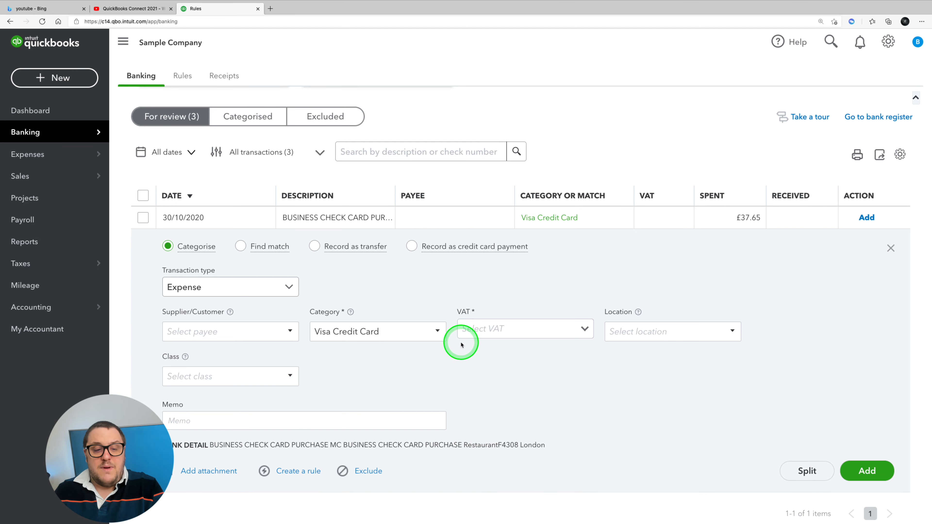
pyautogui.click(401, 330)
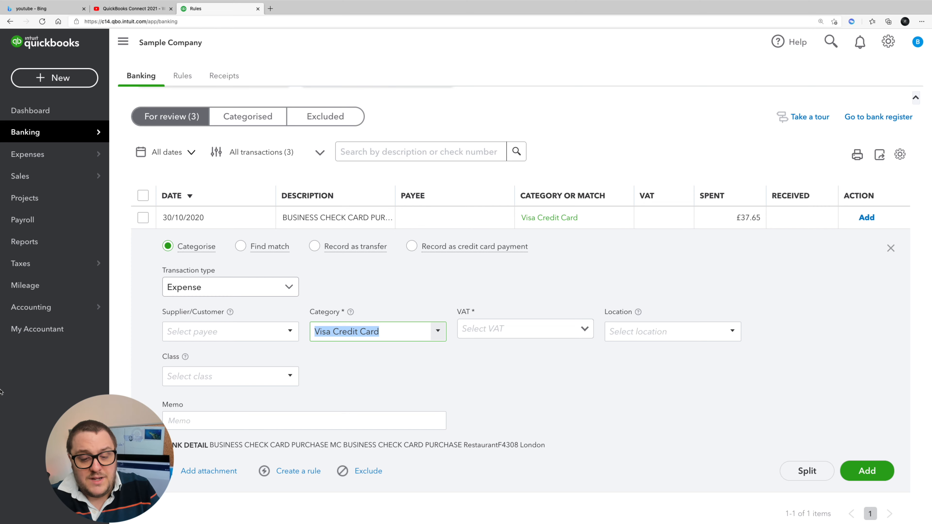
pyautogui.write('travel')
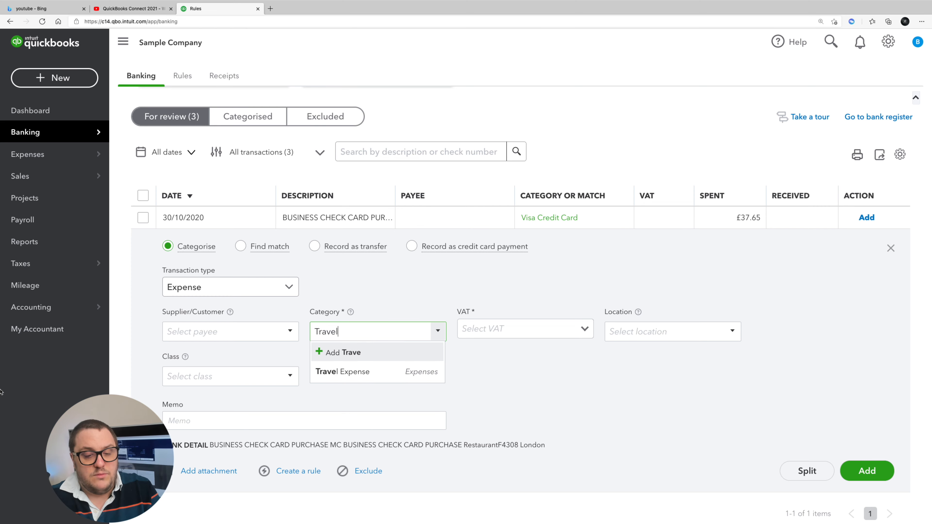
pyautogui.press('Down')
pyautogui.press('Return')
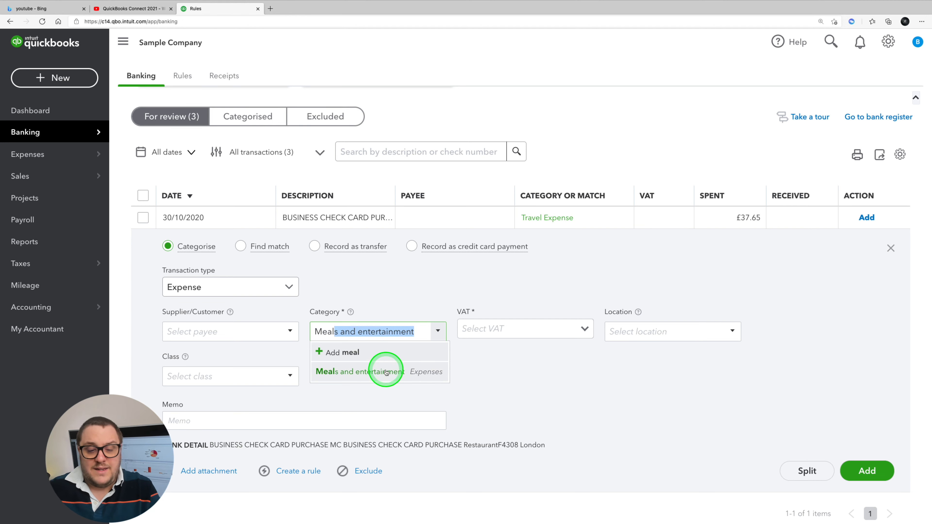
# Step: Categorise the £37.65 business check card purchase as Meals and entertainment with No VAT (0%) and add it
pyautogui.click(385, 370)
pyautogui.click(577, 328)
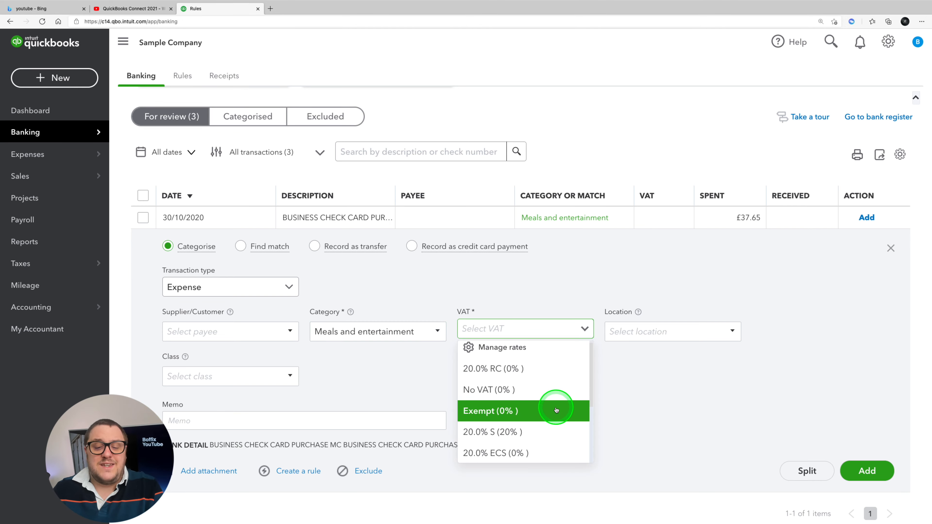
pyautogui.click(488, 387)
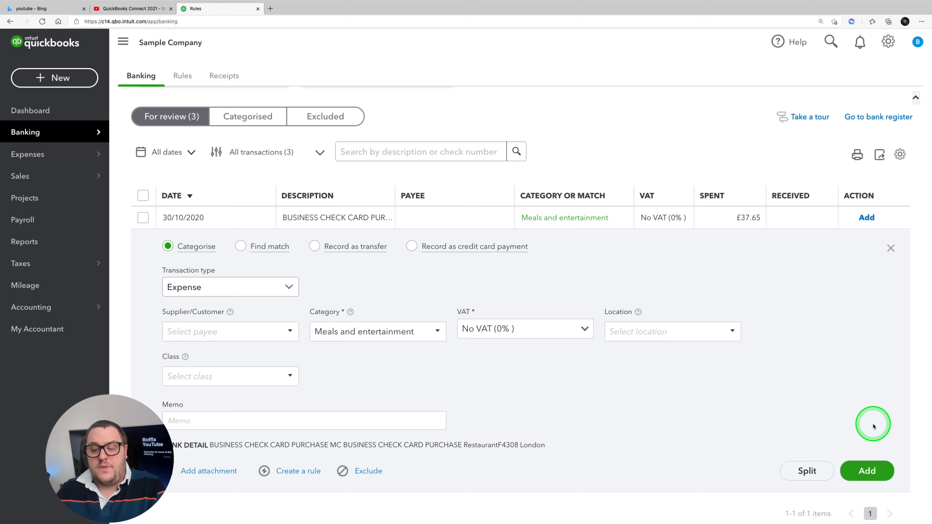
pyautogui.click(864, 470)
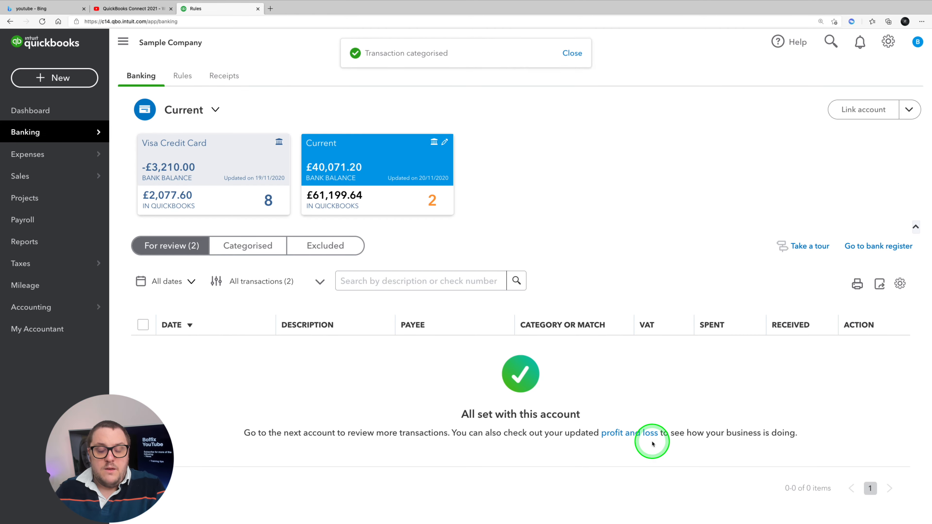
# Step: Open the expense record linked to the £37.65 business check card purchase from the categorised transactions
pyautogui.click(247, 245)
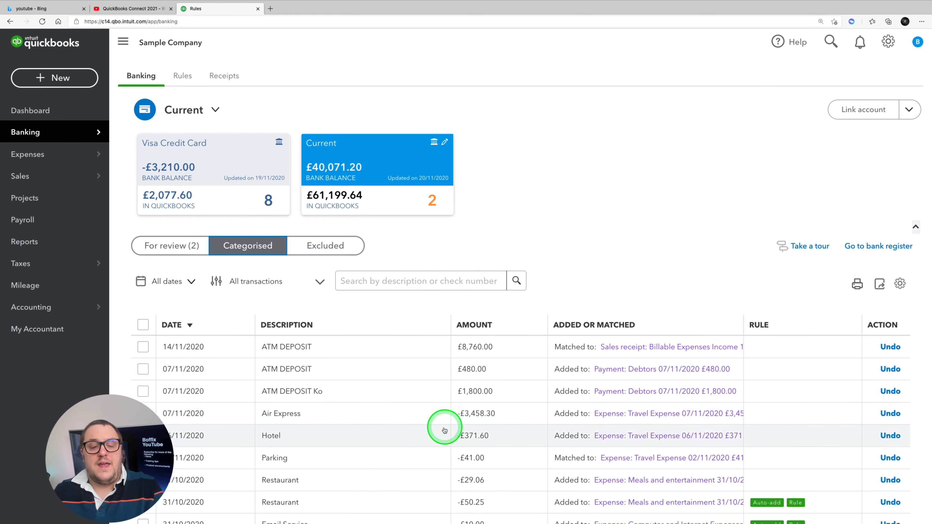
pyautogui.scroll(-3, 403, 426)
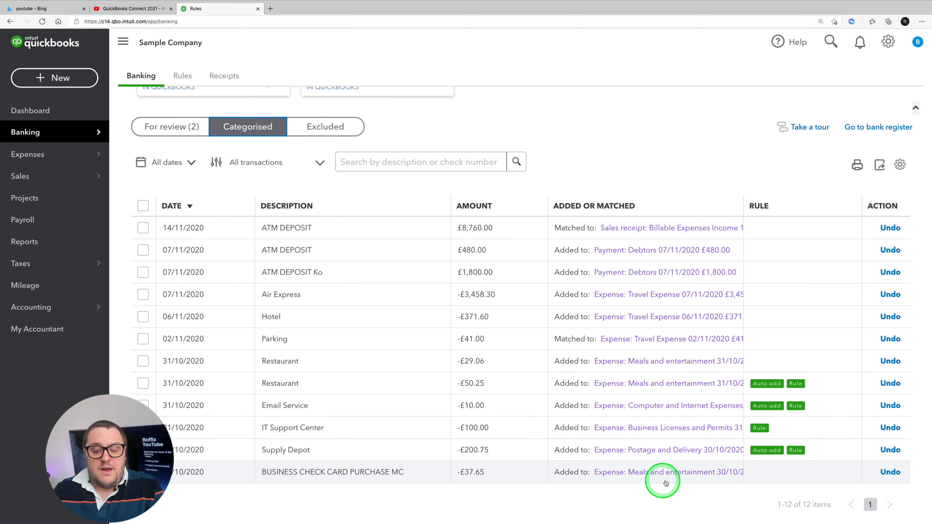
pyautogui.click(673, 473)
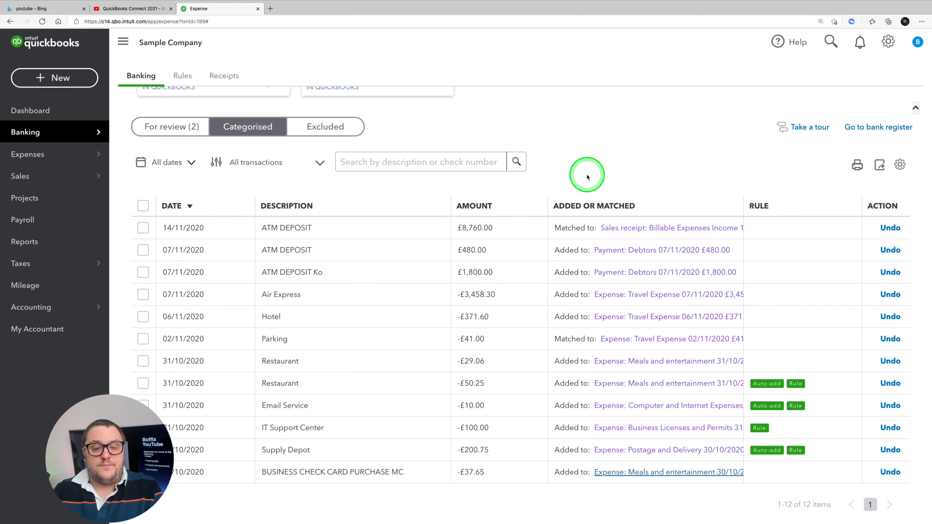
# Step: Tag the £41.00 meal expense with For Review: VAT and save it
pyautogui.click(139, 255)
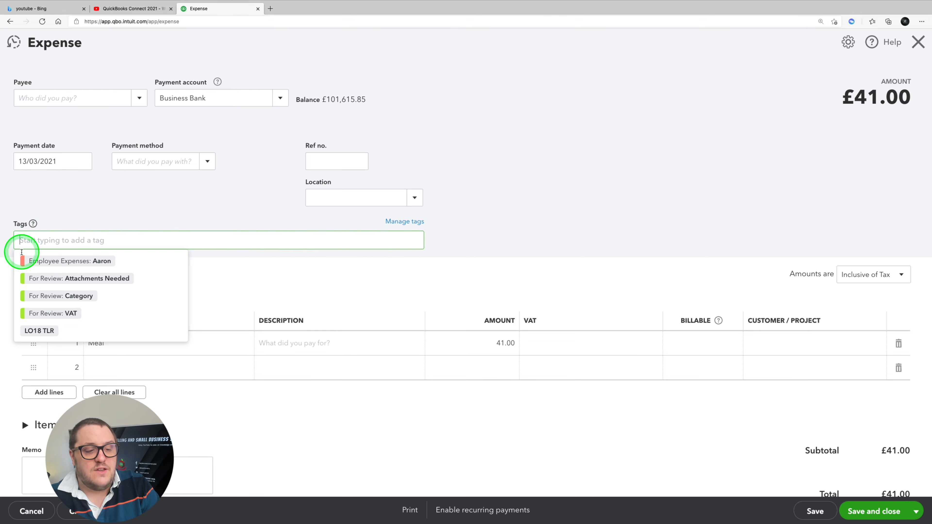
pyautogui.click(66, 316)
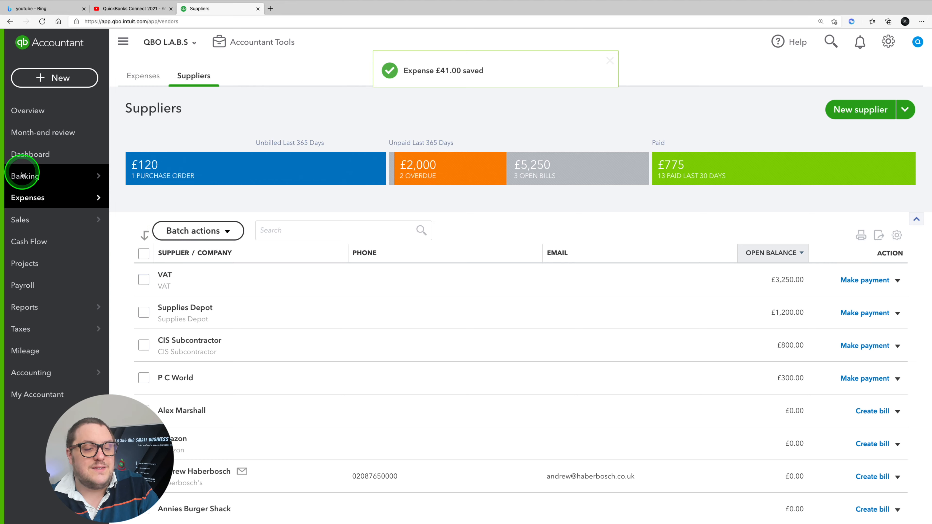
# Step: View the banking tags and expand the For Review tag group to examine its tags
pyautogui.click(132, 238)
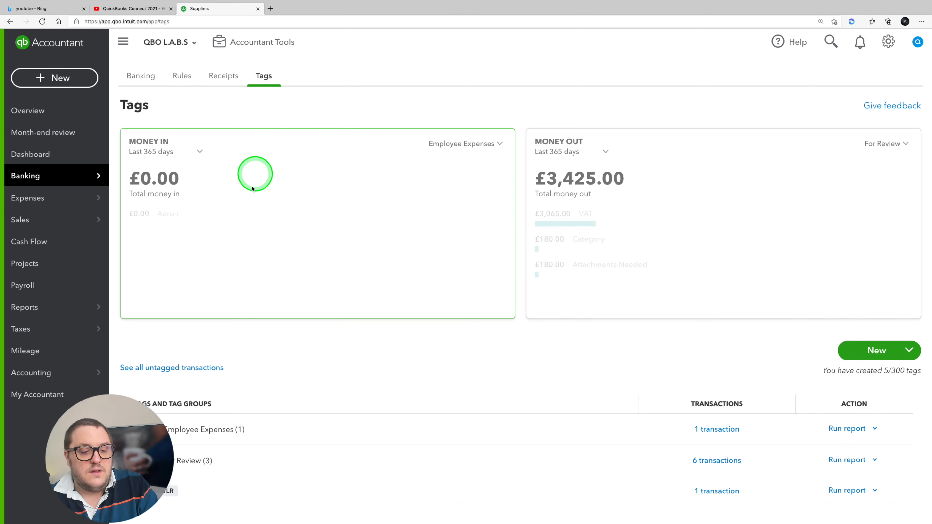
pyautogui.click(187, 462)
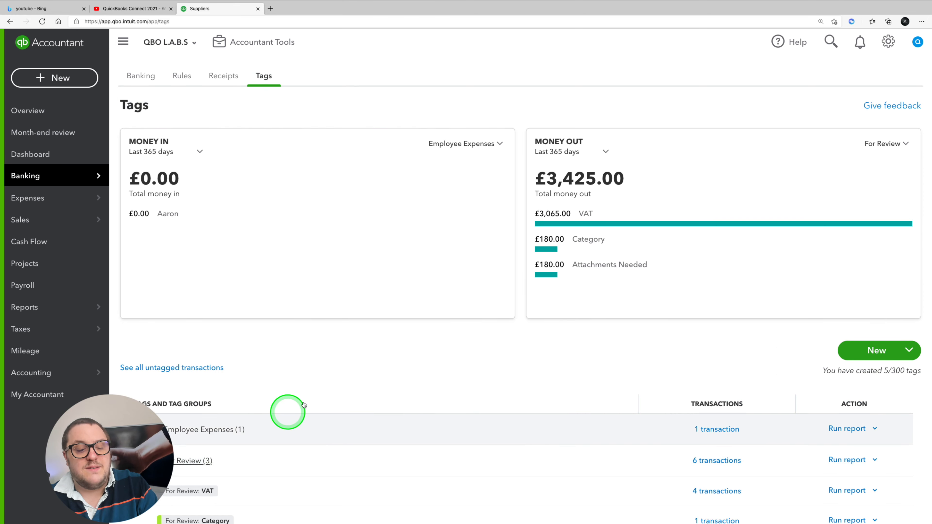
pyautogui.scroll(-3, 316, 390)
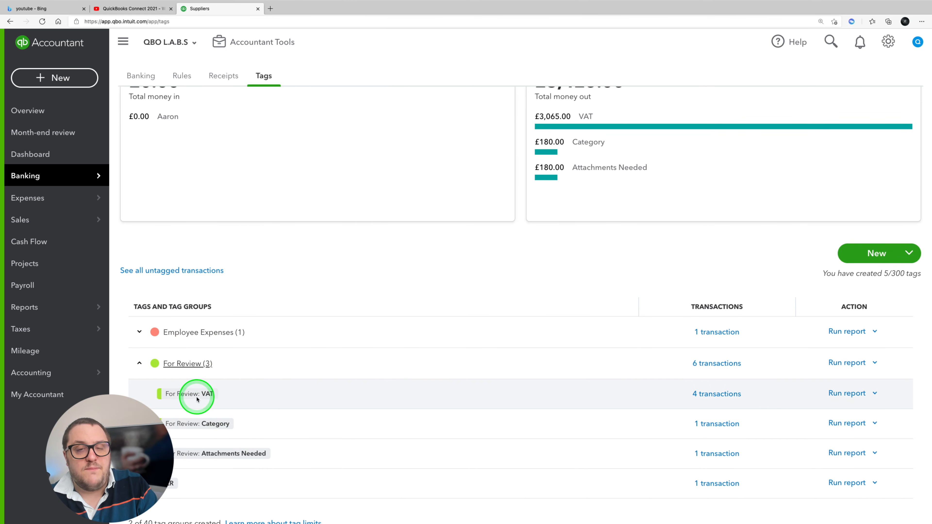